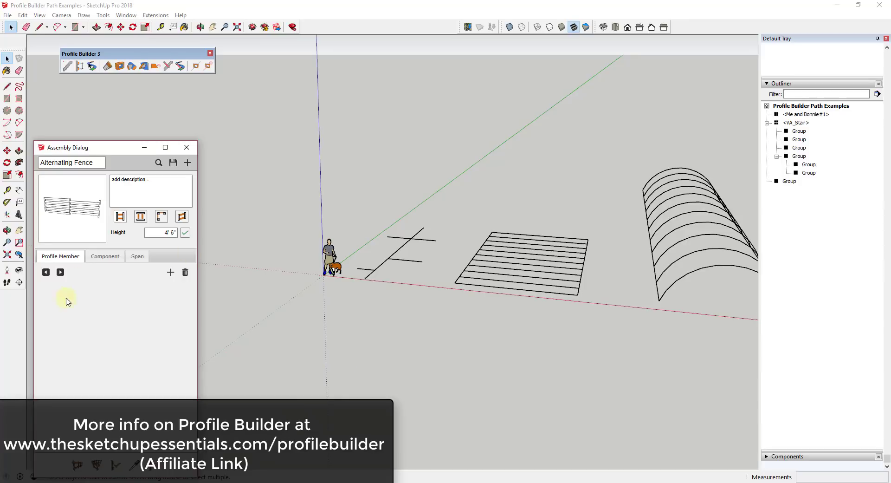
- Build an Alternating Fence assembly run about 49' long in the empty area behind the sample paths
click(77, 464)
click(437, 177)
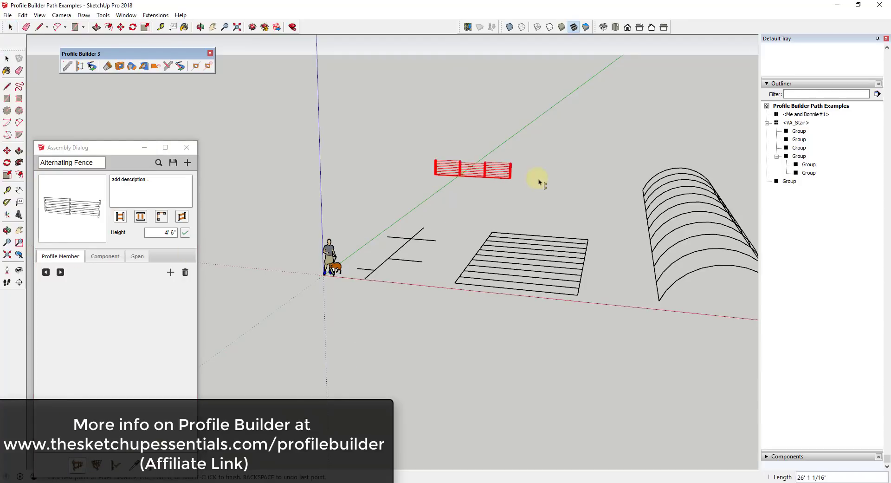
click(606, 185)
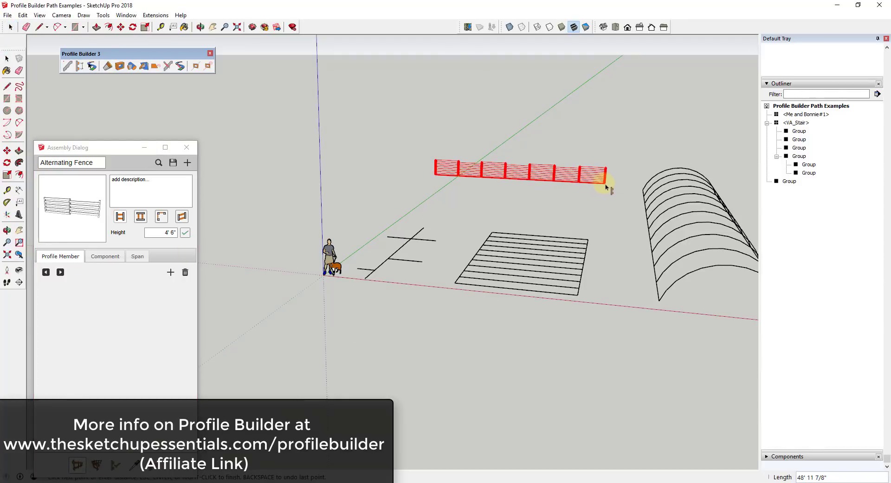
key(Return)
- Erase the Alternating Fence run from the model
scroll(601, 177, up, 3)
mouse_move(585, 177)
middle_down()
mouse_move(461, 189)
mouse_move(530, 141)
mouse_move(589, 183)
mouse_move(475, 157)
mouse_move(603, 157)
mouse_move(623, 187)
middle_up()
scroll(622, 186, down, 4)
key(e)
click(603, 178)
- Examine the intersecting line segments laid out beside the scale figure with the dog
scroll(634, 173, down, 1)
scroll(635, 173, down, 3)
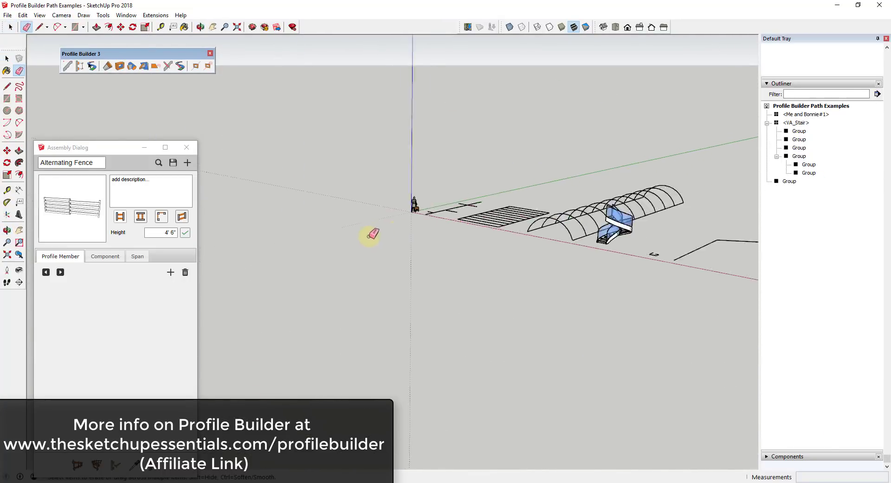
scroll(414, 219, up, 7)
middle_drag(497, 180, 593, 225)
scroll(545, 195, down, 3)
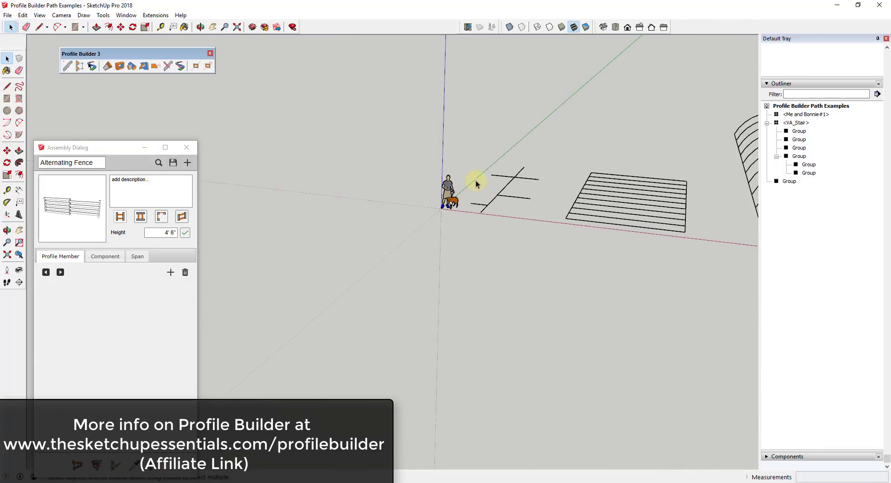
scroll(479, 171, up, 3)
scroll(557, 197, up, 3)
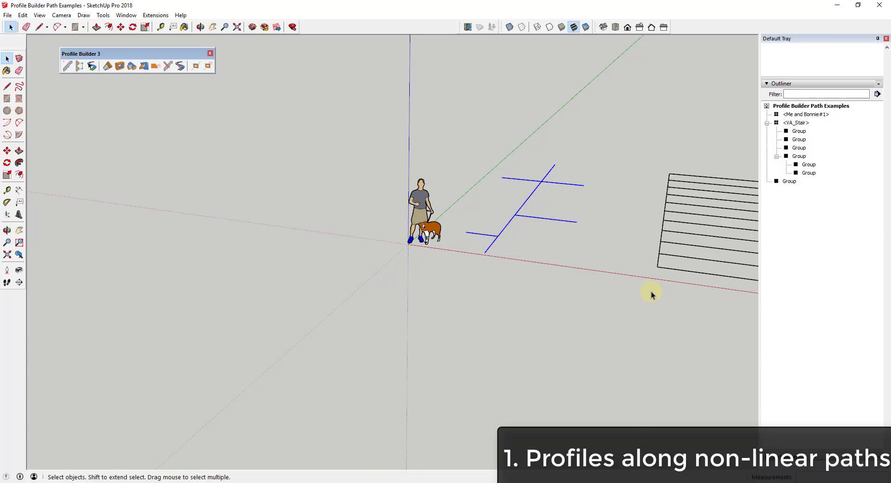
scroll(585, 226, up, 2)
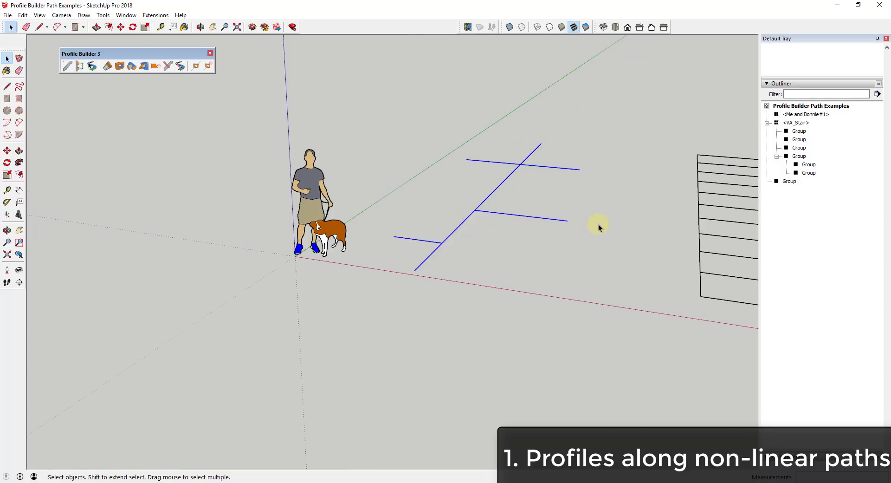
scroll(601, 173, down, 4)
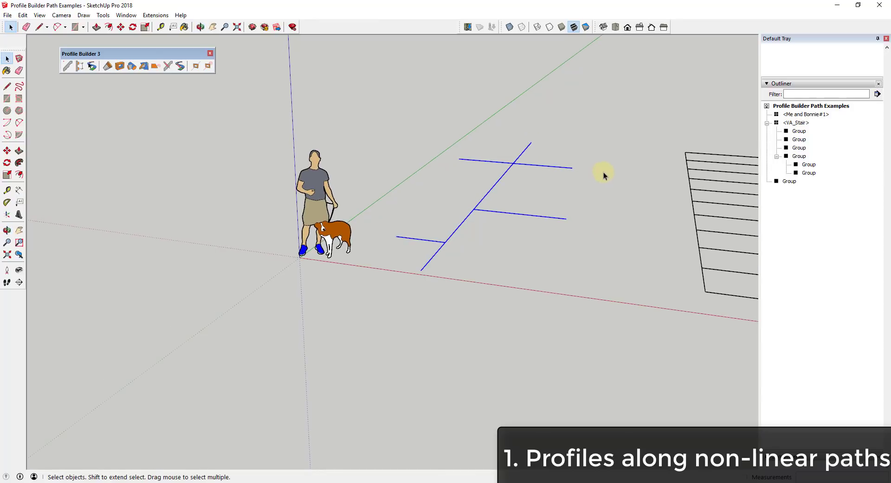
middle_drag(613, 195, 586, 215)
- Draw a two-point arc on the ground in front of the intersecting lines
key(a)
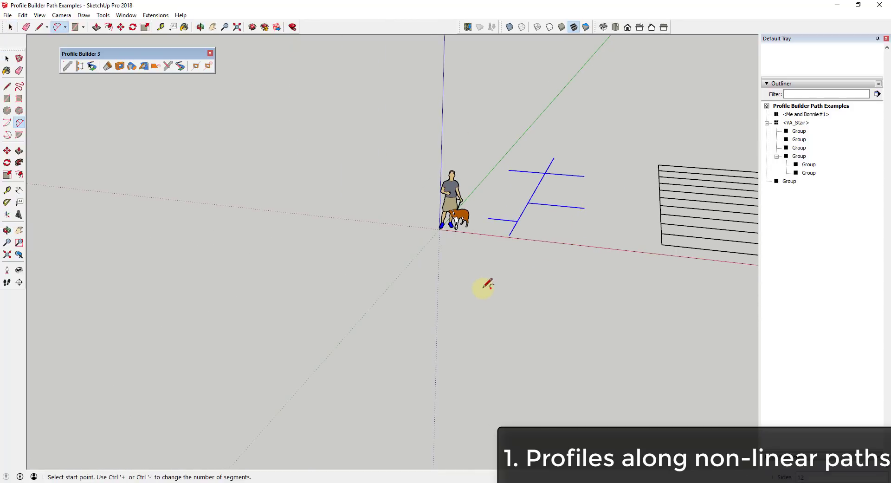
click(488, 284)
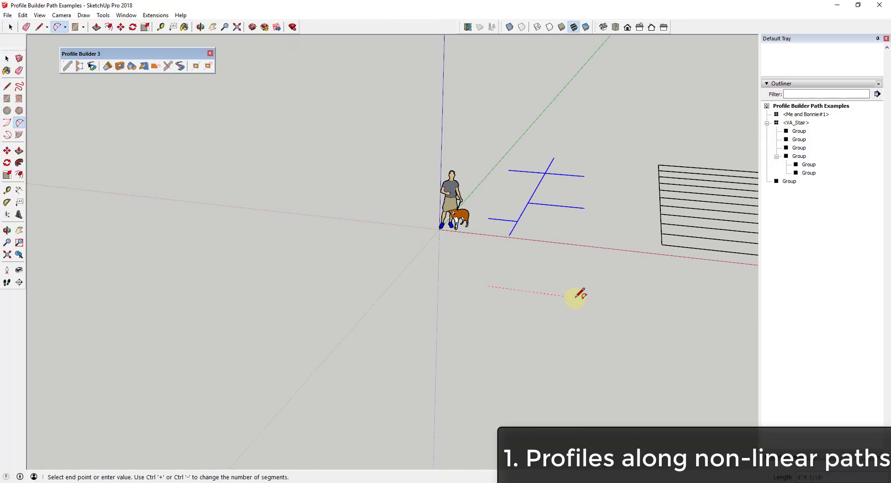
click(581, 297)
click(569, 272)
key(space)
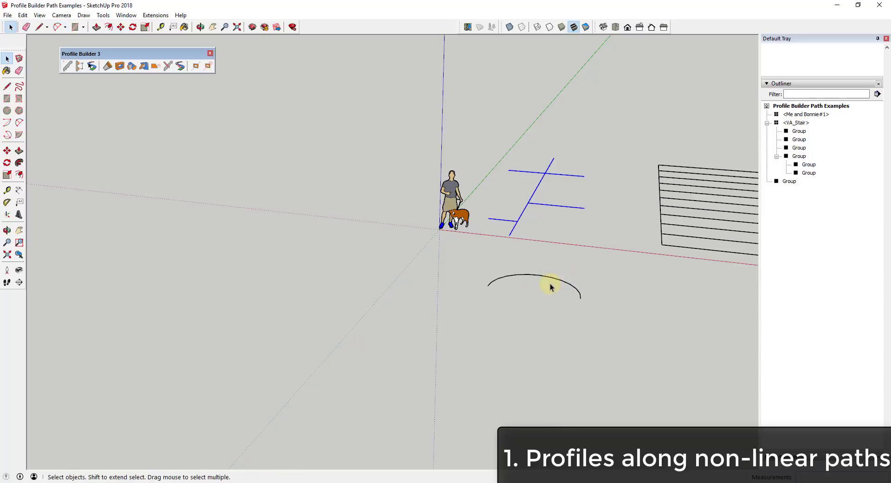
scroll(553, 233, up, 3)
click(559, 286)
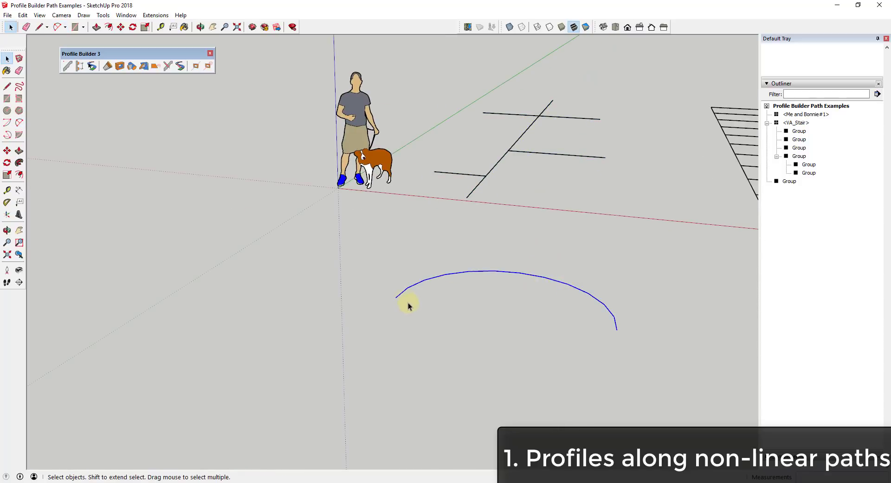
scroll(622, 335, down, 2)
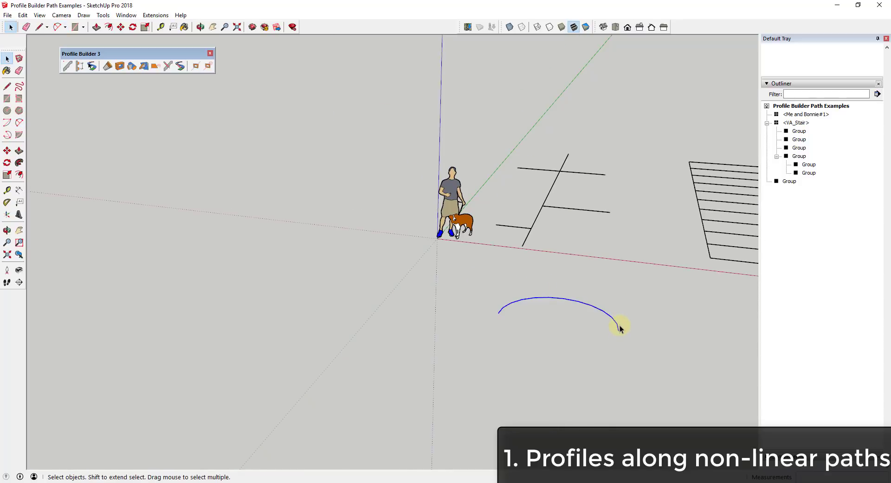
- Draw a short straight line branching outward from the arc near its far end
key(l)
click(602, 310)
click(632, 294)
key(space)
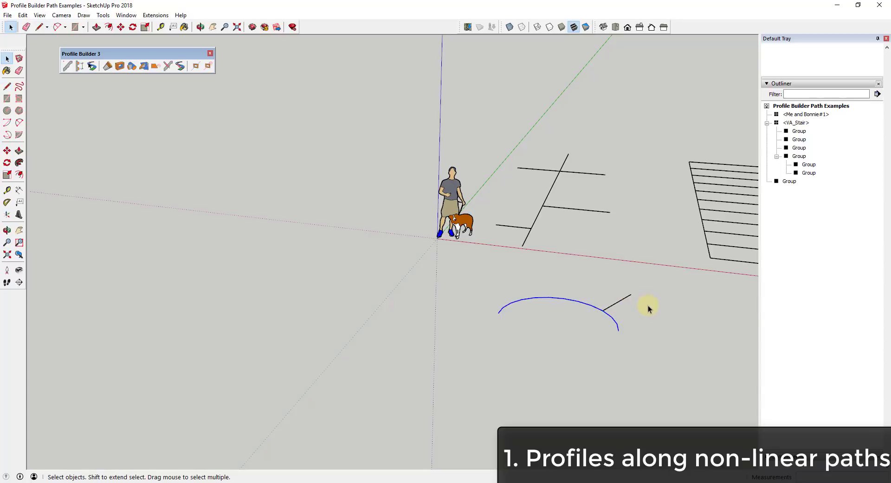
scroll(530, 315, up, 1)
- Draw an upright circle about 1' 5/8" in diameter centred on the arc's free end, opposite the branch line
key(c)
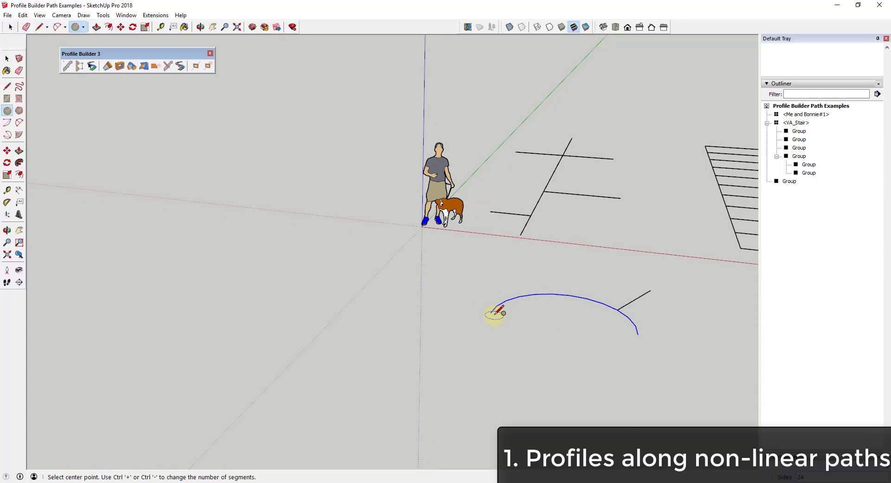
click(491, 313)
click(501, 309)
key(space)
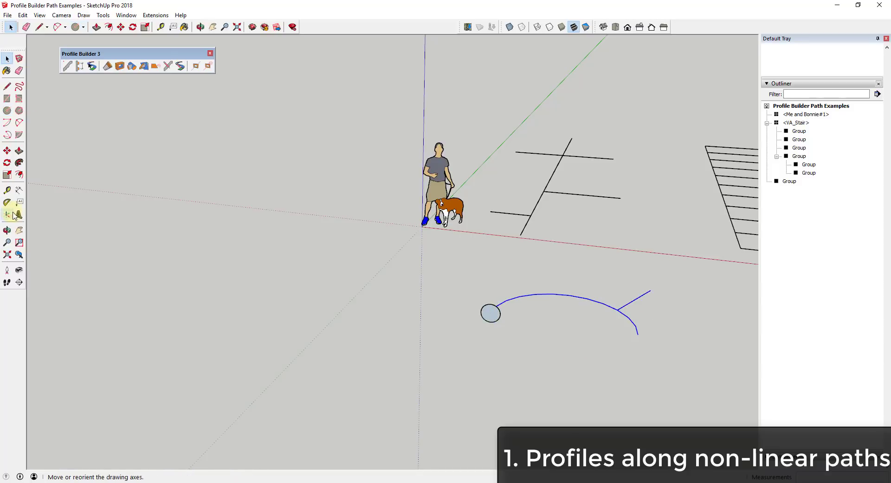
- Try to extrude the circle along the arc and its branch line with Follow Me
click(19, 163)
click(490, 314)
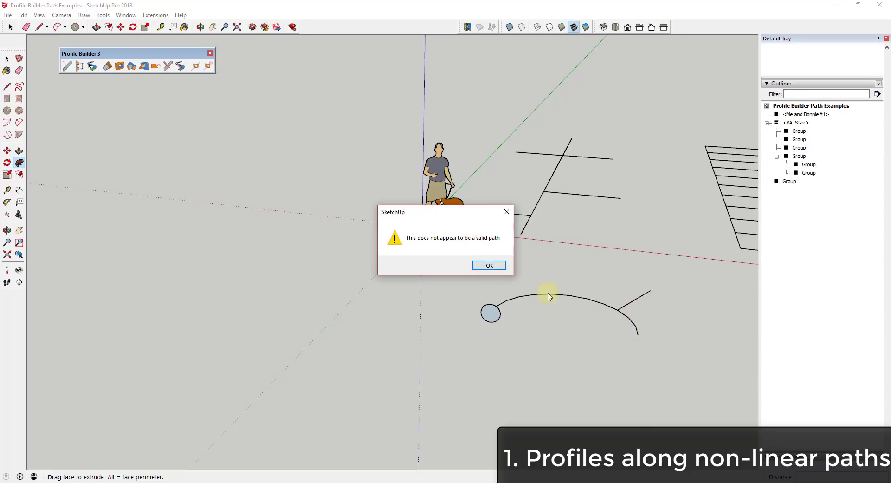
click(489, 265)
scroll(679, 292, down, 3)
key(space)
scroll(699, 302, up, 4)
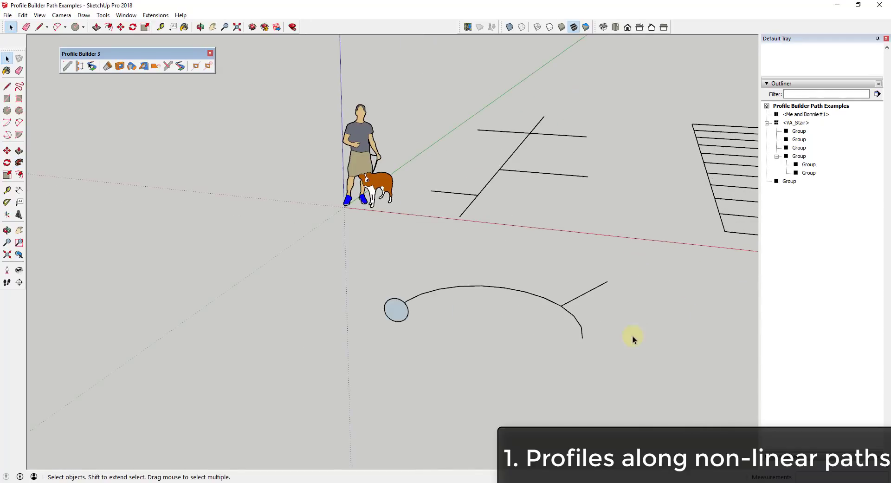
- Move the circle face off the arc's end, away from the path along the red axis
scroll(581, 328, up, 2)
drag(497, 360, 497, 360)
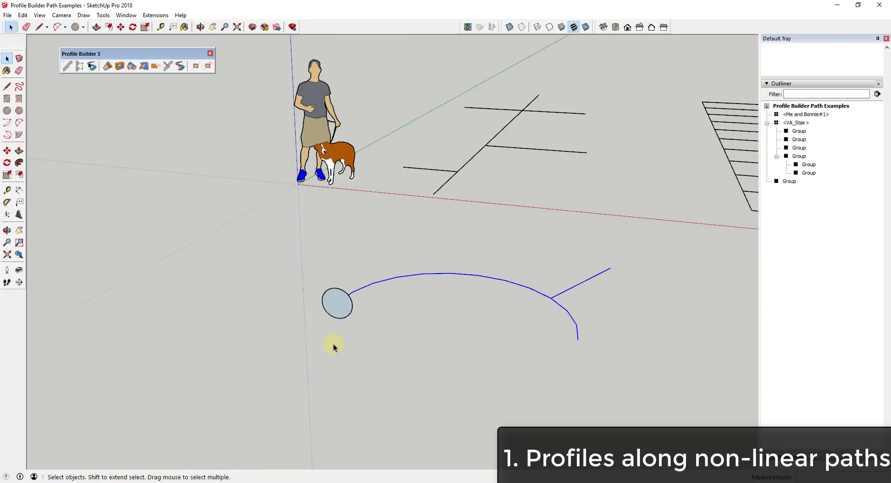
click(335, 312)
key(m)
click(334, 311)
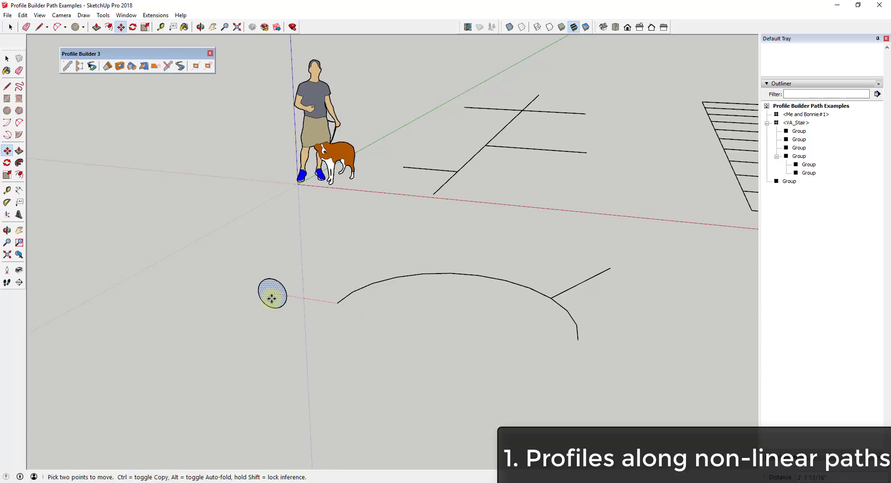
click(271, 297)
- Rotate the circle face about its edge so that it lies flat on the ground
key(q)
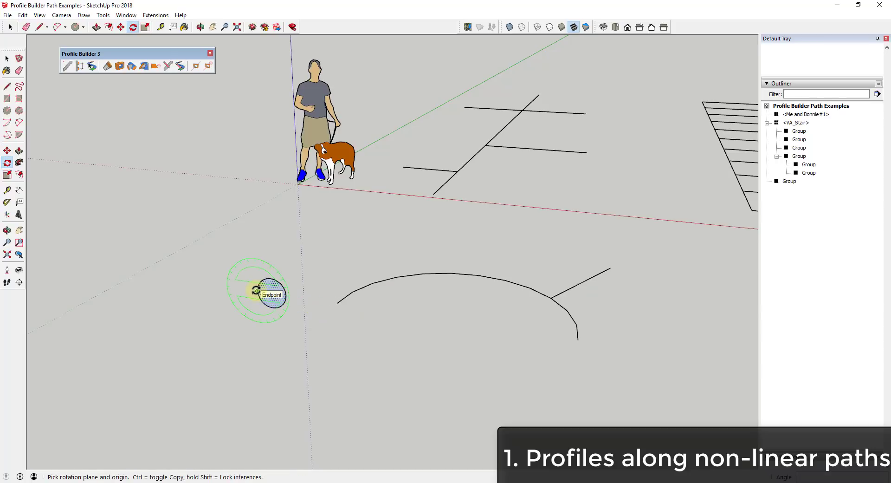
click(258, 291)
click(327, 240)
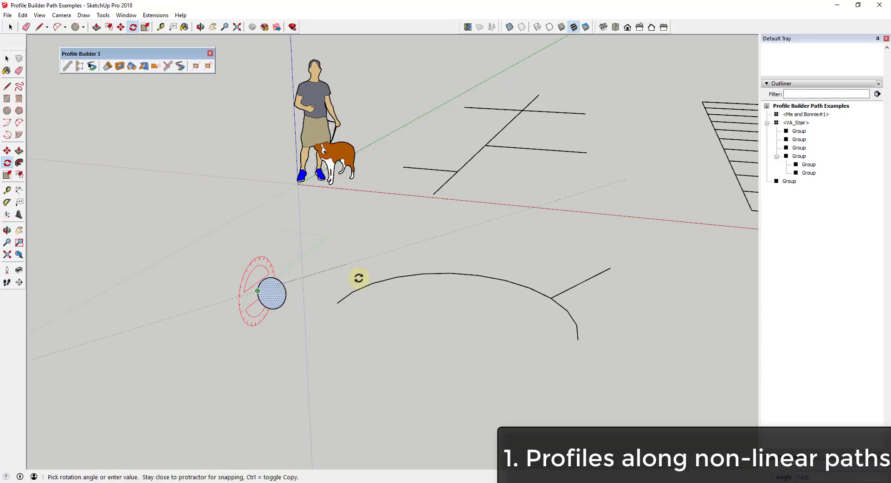
click(339, 365)
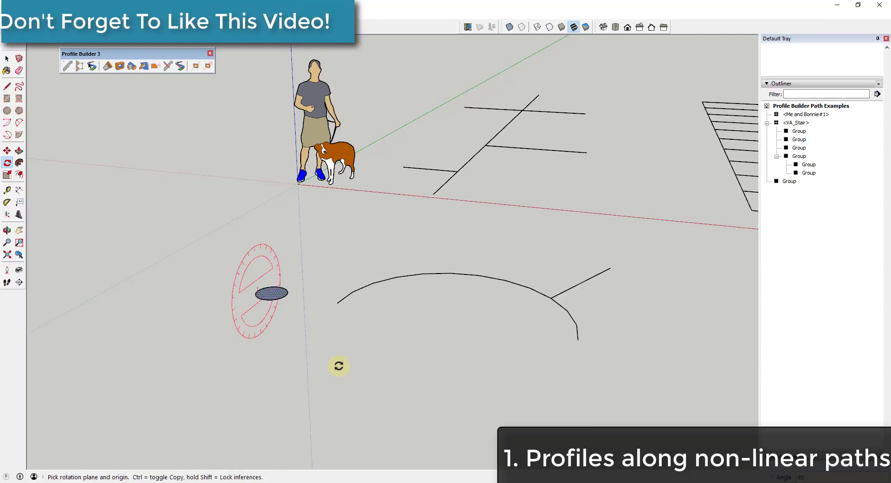
key(space)
- Create a new Profile Builder profile from the selected circle face
click(67, 66)
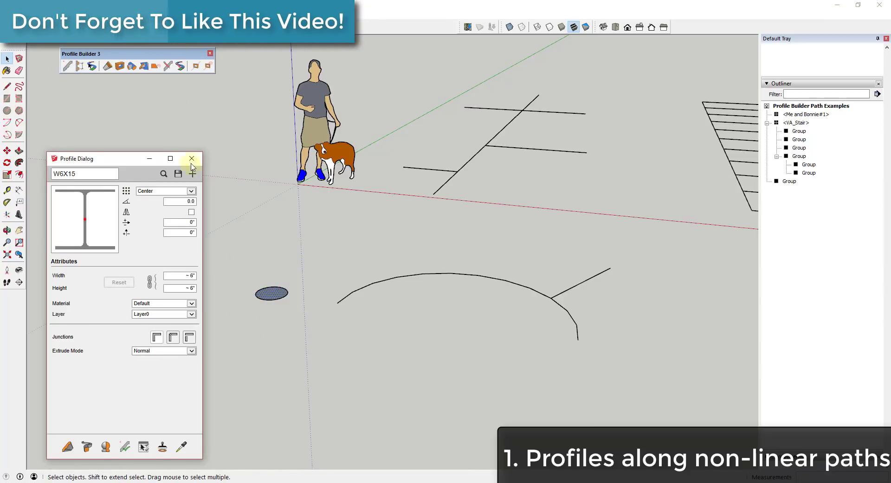
click(192, 174)
click(100, 318)
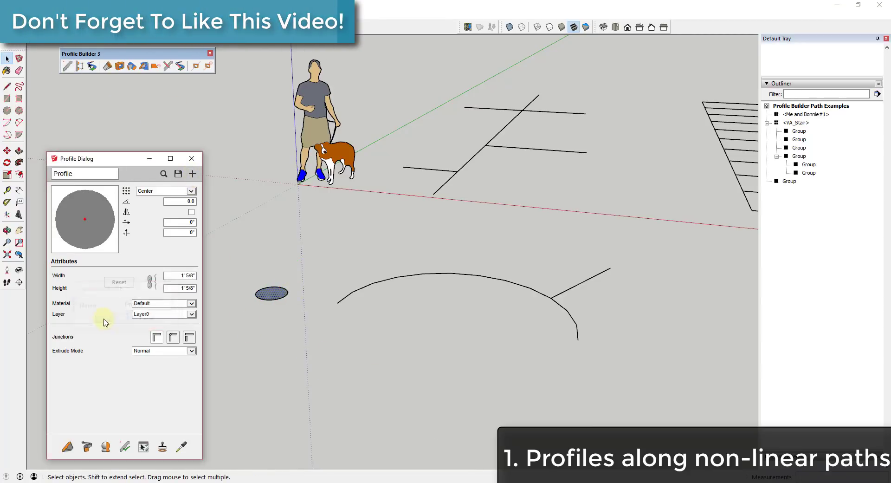
- Build the circular profile along both the arc and its branch line
drag(636, 238, 483, 349)
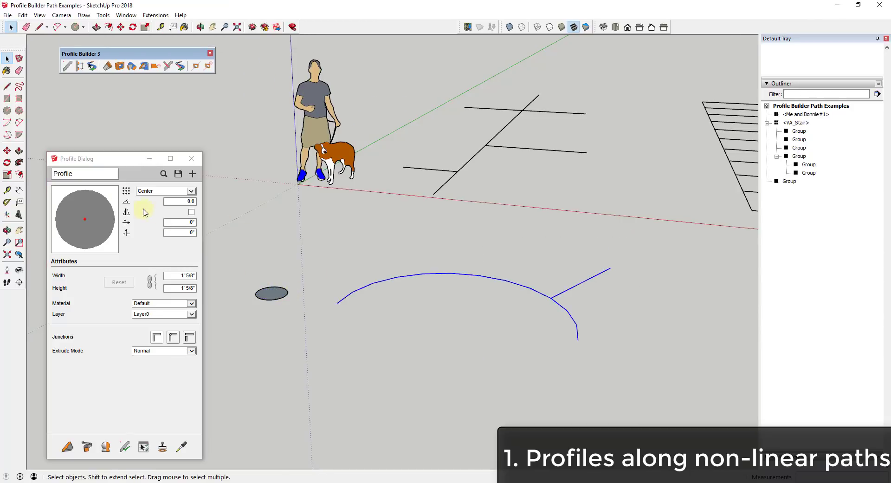
click(106, 447)
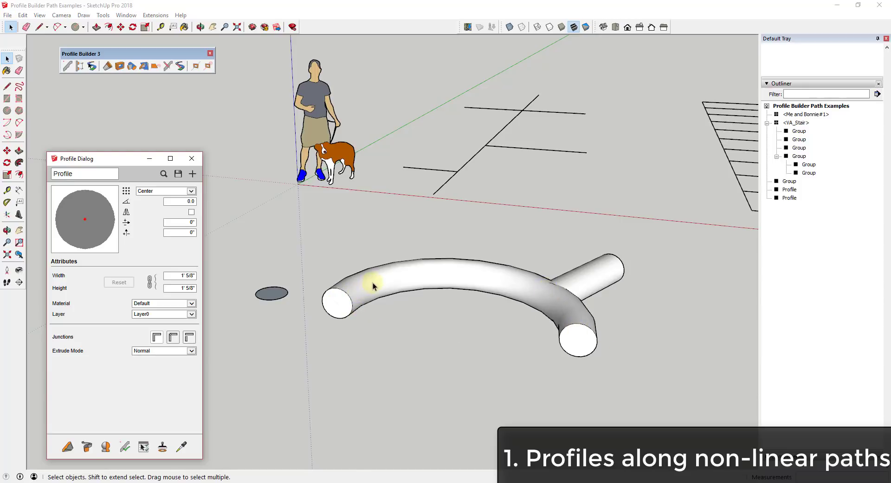
scroll(611, 293, down, 2)
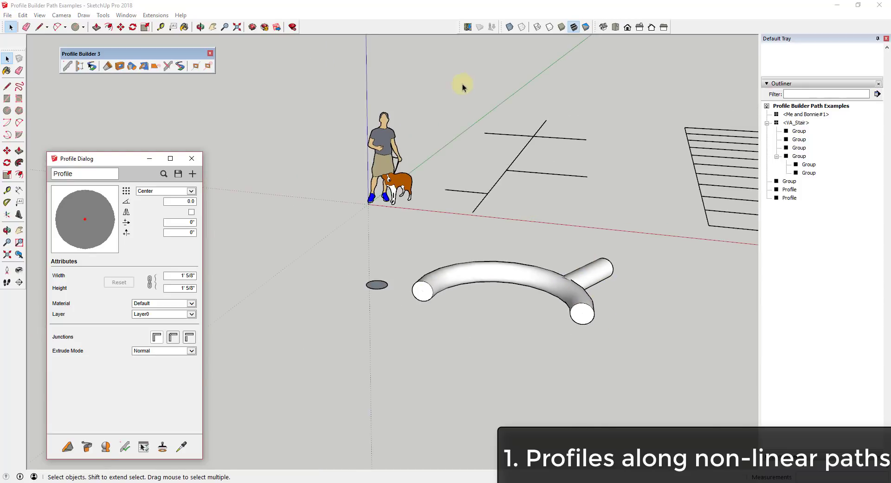
- Build W6X15 steel beams along all the intersecting line segments beside the scale figure
scroll(463, 86, up, 3)
drag(415, 100, 739, 359)
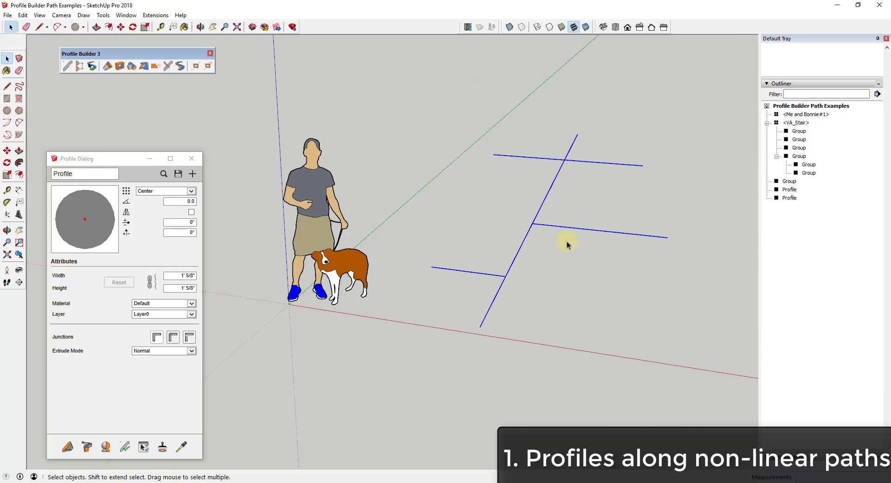
click(163, 174)
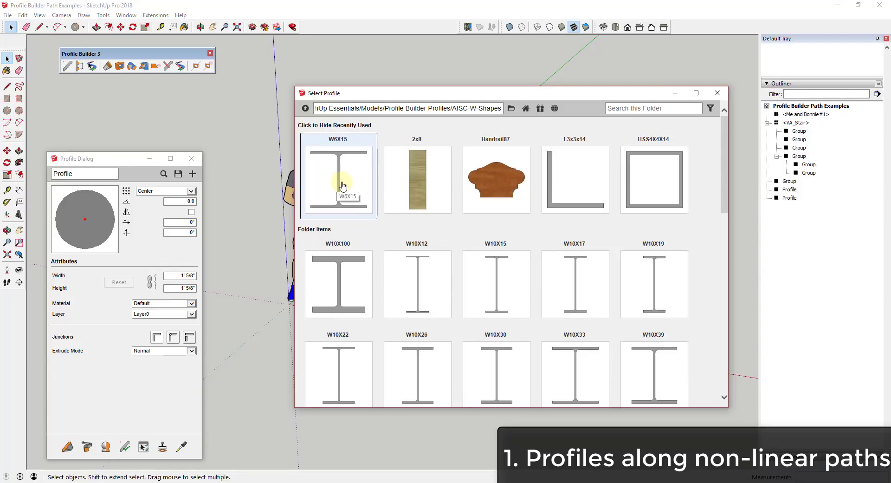
click(342, 186)
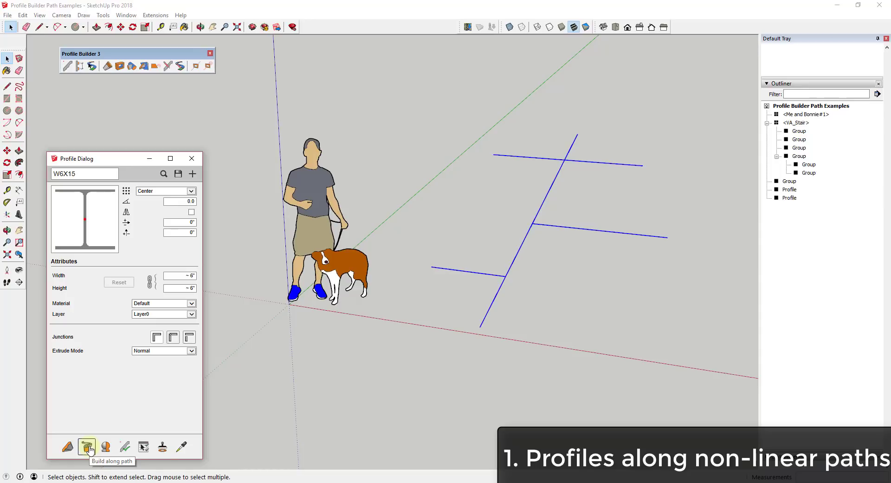
click(90, 448)
middle_drag(571, 330, 462, 260)
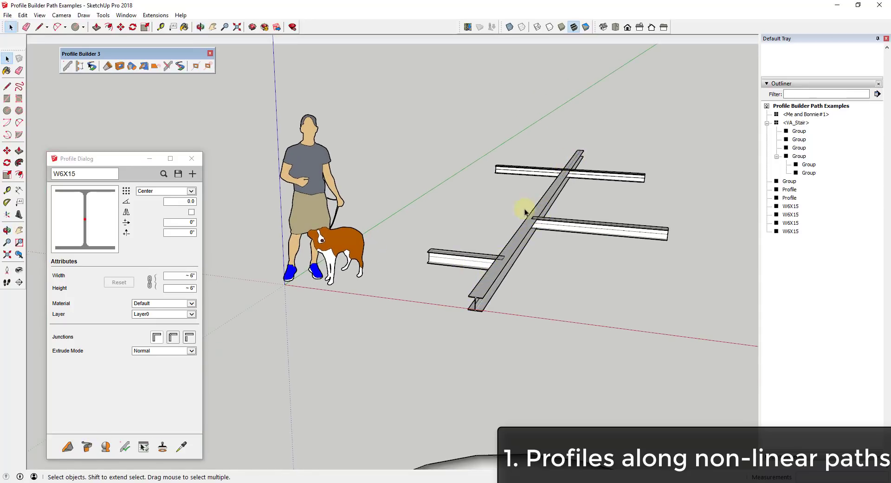
middle_drag(647, 233, 590, 236)
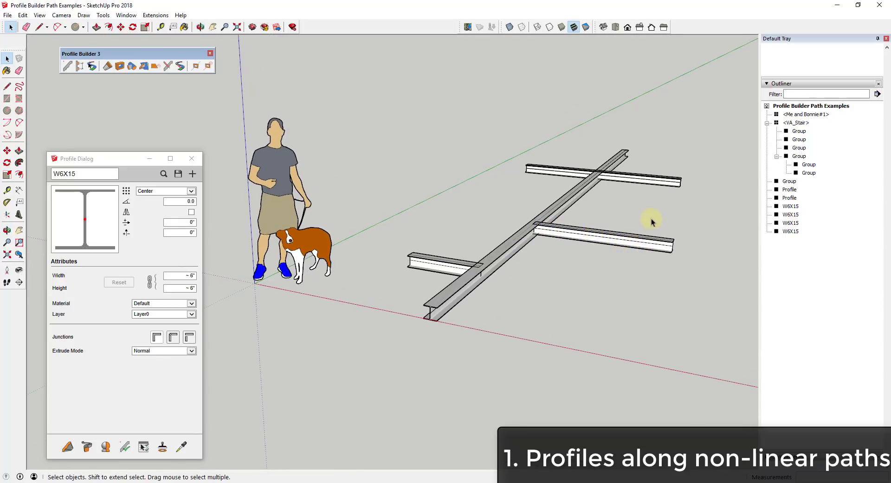
- Build 2x8 lumber profiles along all the lines of the rectangular framing layout
scroll(604, 210, down, 5)
middle_drag(585, 199, 655, 242)
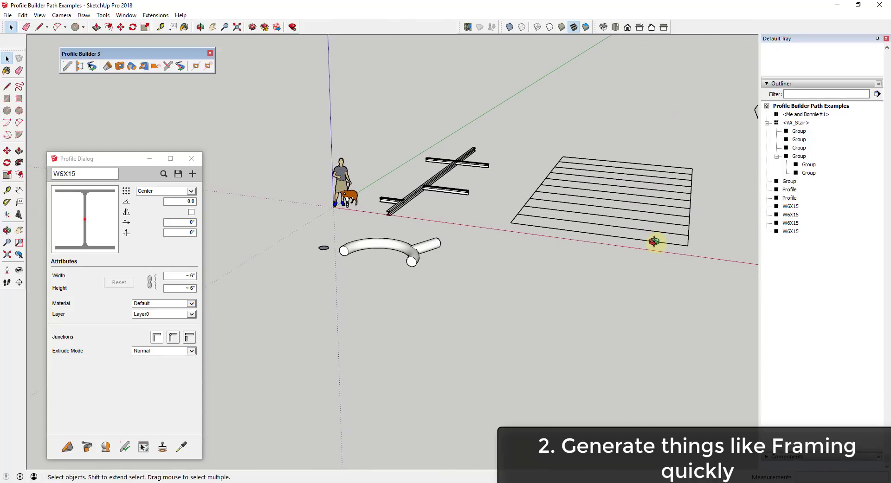
drag(499, 138, 725, 287)
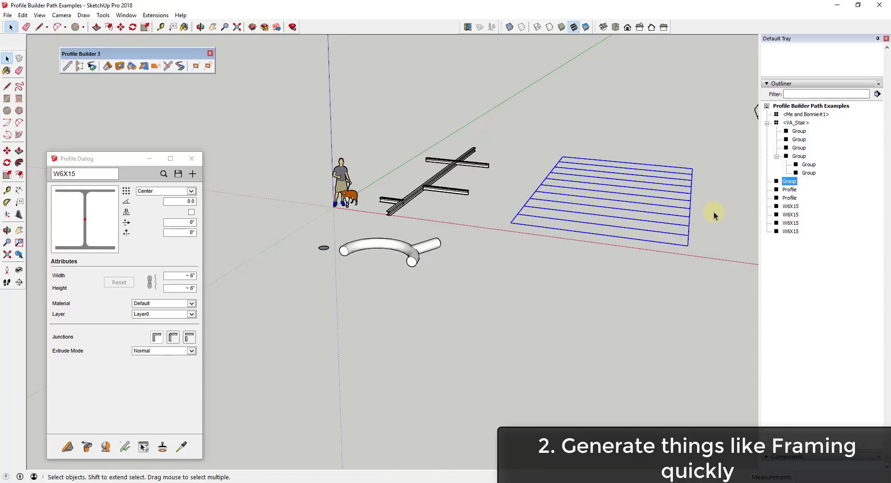
scroll(700, 196, up, 2)
scroll(695, 194, up, 2)
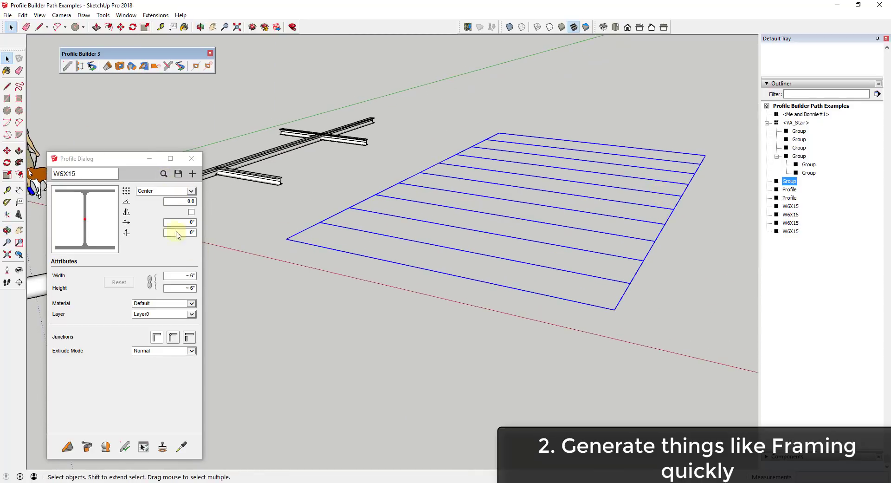
click(163, 173)
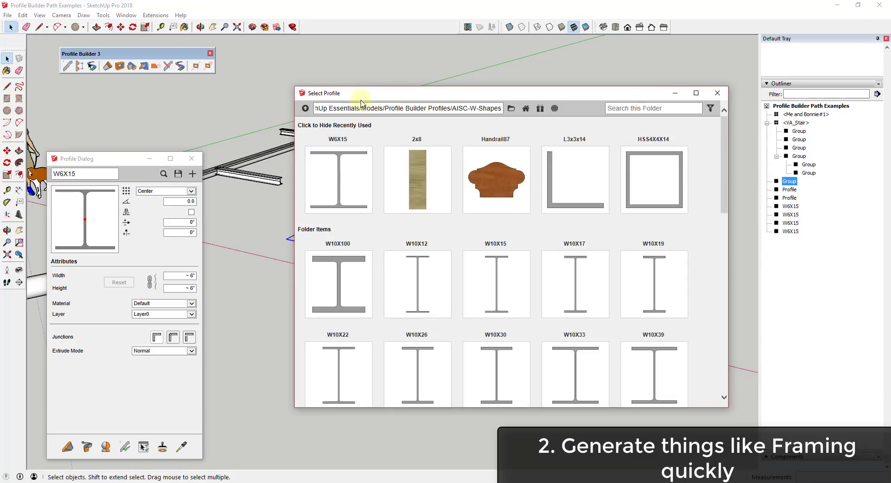
click(418, 185)
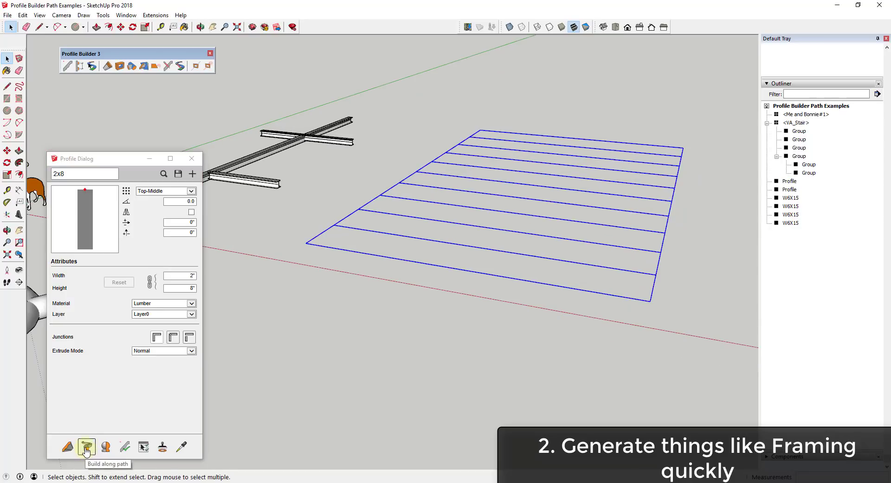
click(87, 447)
- Examine the 2x8 framing from several angles and check the outer frame and inner joists as individual members
mouse_move(706, 260)
middle_down()
mouse_move(723, 258)
mouse_move(692, 265)
middle_up()
scroll(629, 309, up, 5)
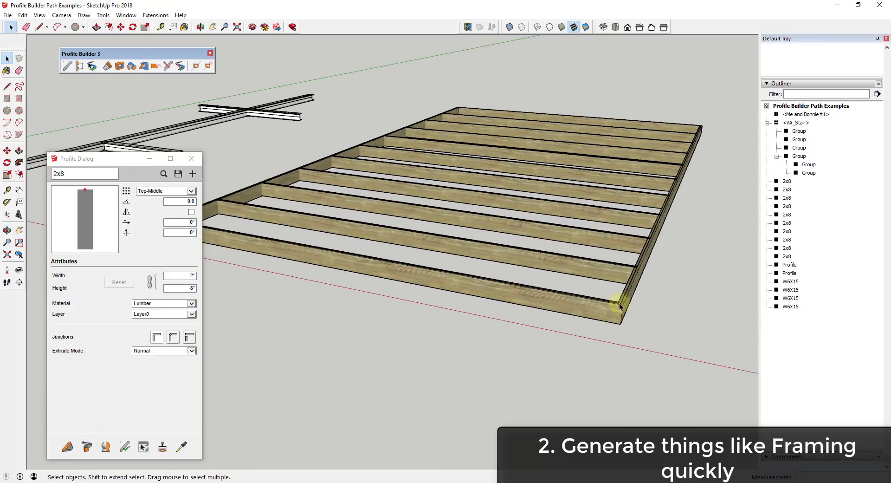
scroll(630, 304, down, 5)
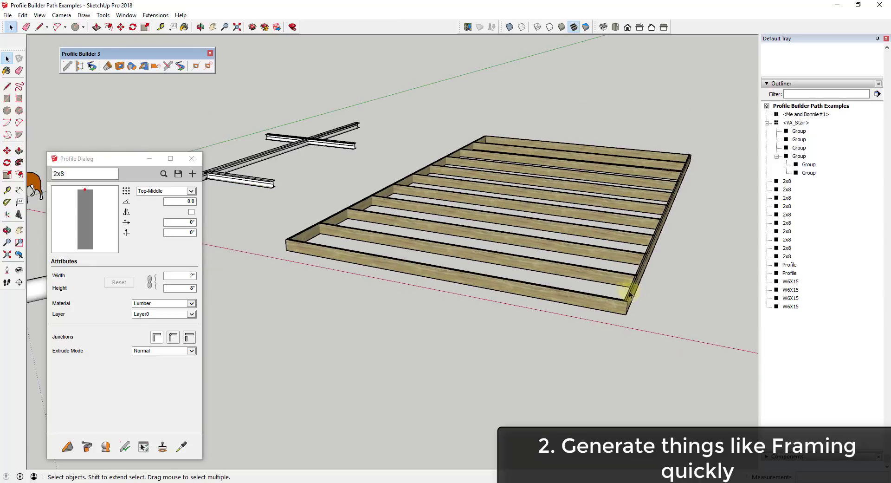
mouse_move(629, 297)
middle_down()
mouse_move(551, 253)
mouse_move(639, 255)
mouse_move(611, 261)
mouse_move(613, 290)
middle_up()
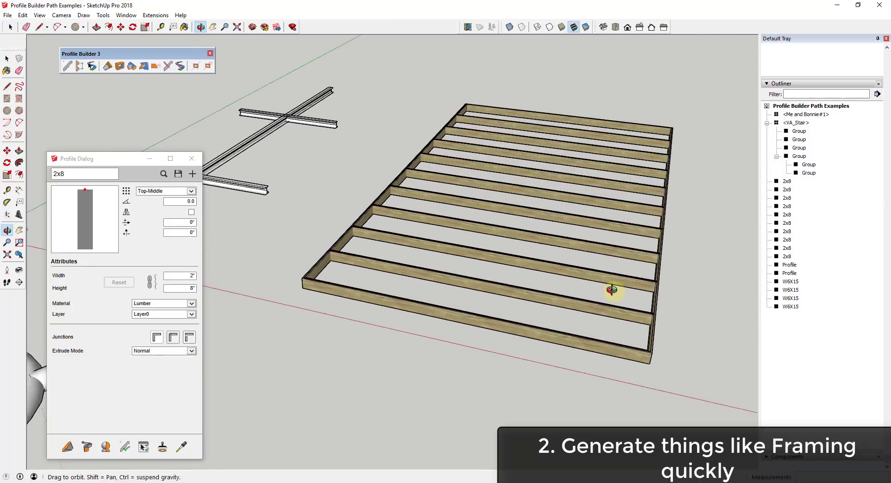
scroll(623, 251, down, 3)
scroll(629, 247, up, 1)
middle_drag(629, 247, 589, 293)
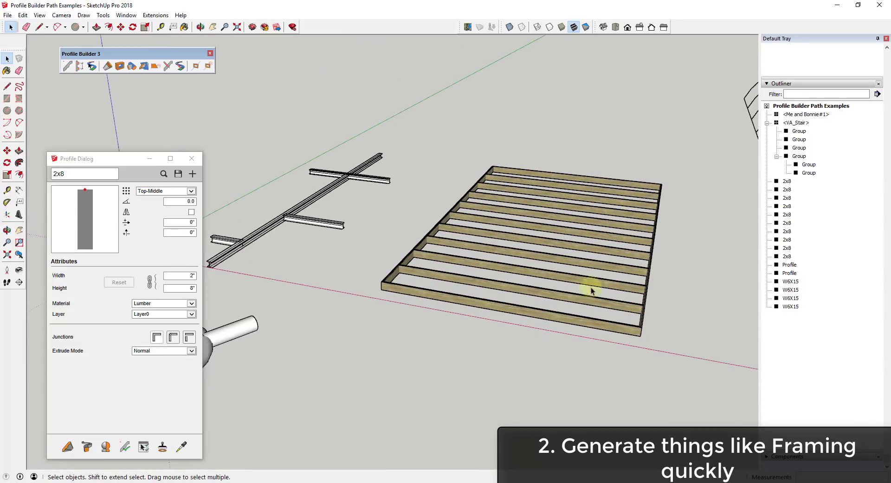
mouse_move(628, 251)
middle_down()
mouse_move(652, 255)
mouse_move(626, 249)
middle_up()
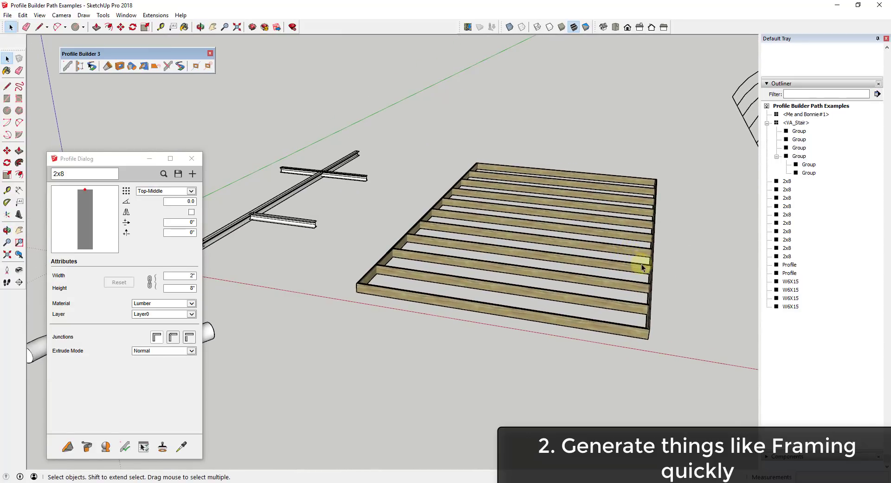
click(499, 311)
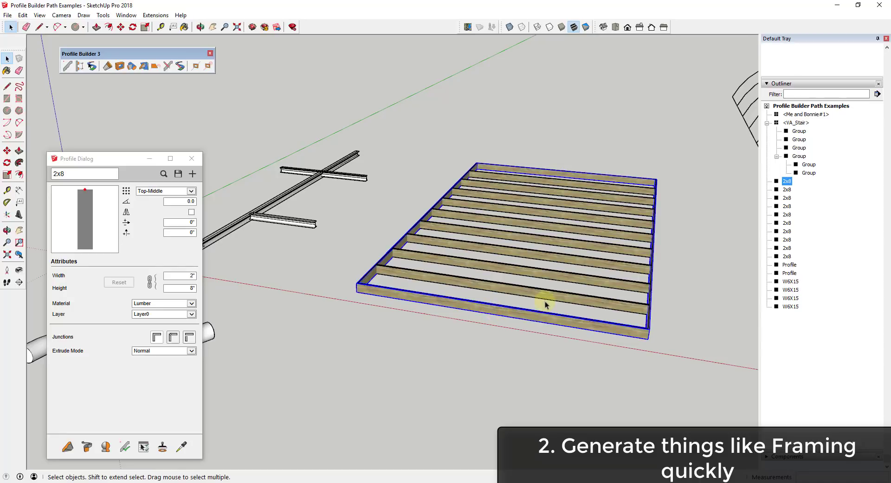
click(550, 297)
click(564, 276)
click(571, 256)
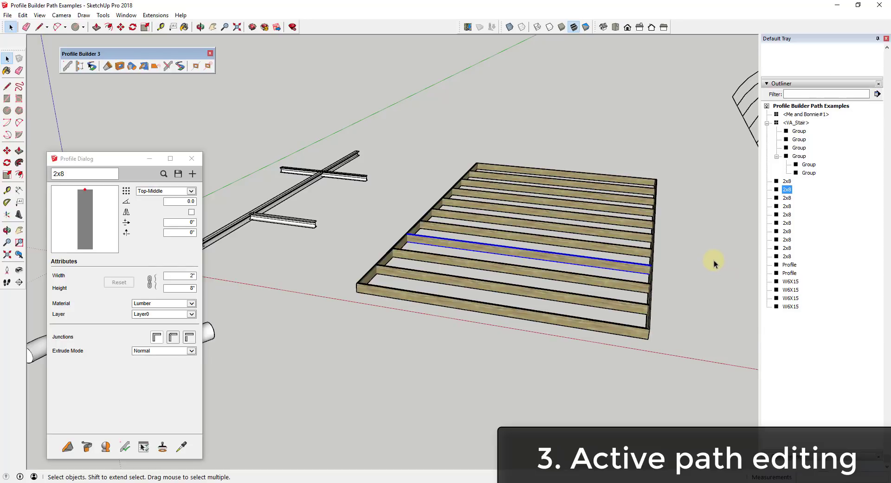
- Open the path of the long W6X15 beam for editing
scroll(728, 263, down, 3)
scroll(550, 222, up, 7)
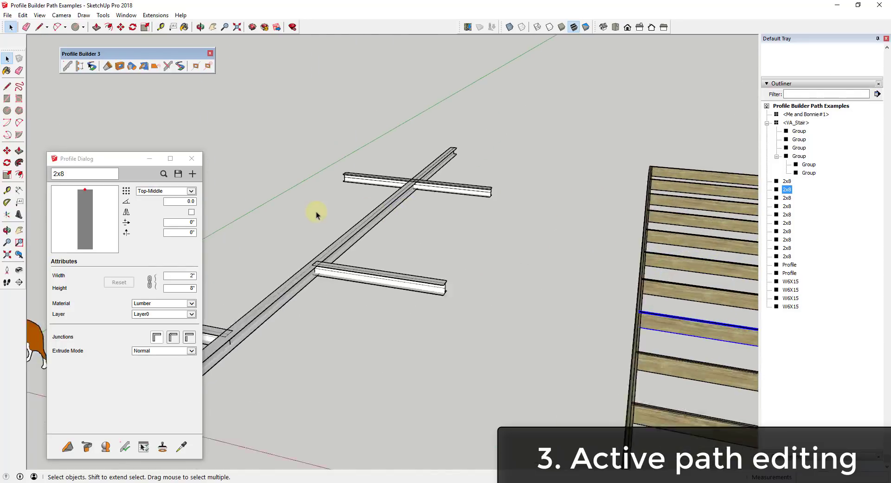
click(383, 215)
mouse_move(485, 210)
middle_down()
mouse_move(467, 213)
mouse_move(512, 221)
mouse_move(553, 211)
mouse_move(348, 298)
middle_up()
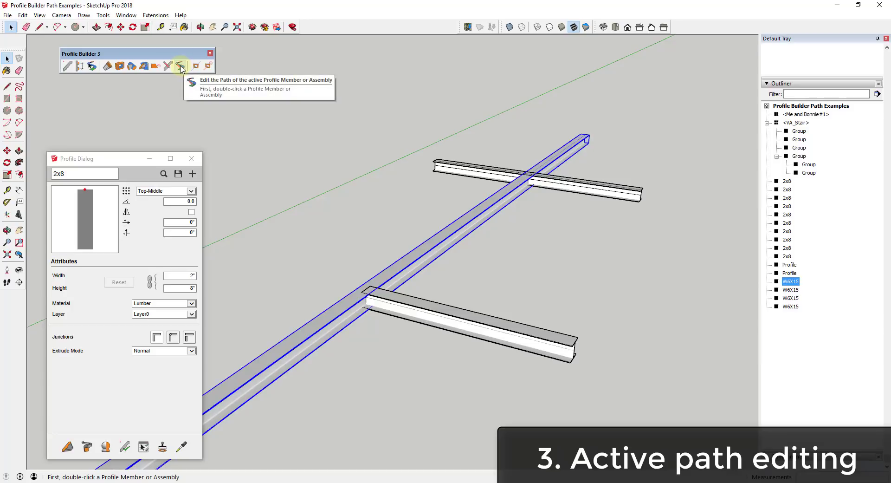
double_click(478, 214)
click(336, 158)
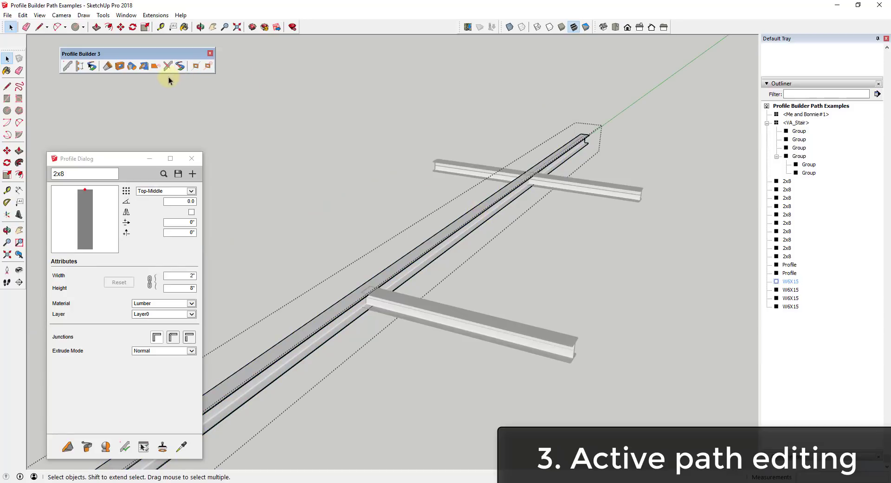
click(180, 65)
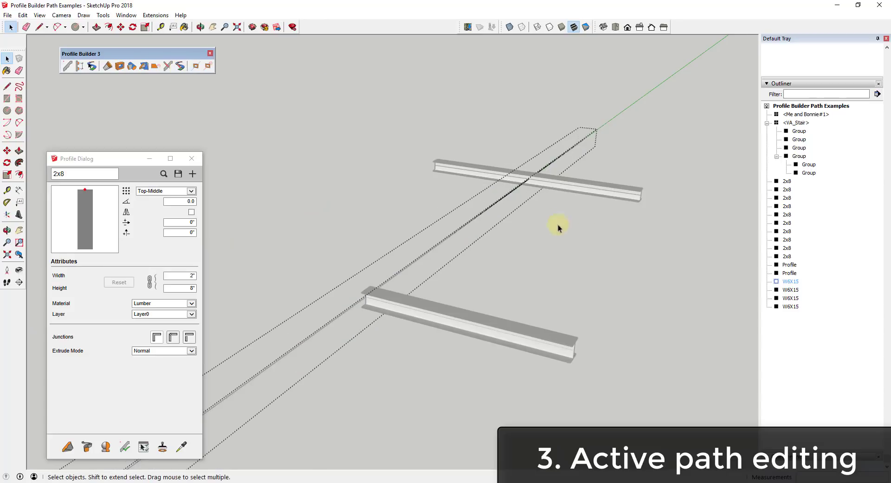
- Draw a three-segment rectangular detour about 4' 1 1/2" deep off the long beam's path and rebuild the beam along it
middle_drag(558, 225, 579, 260)
key(l)
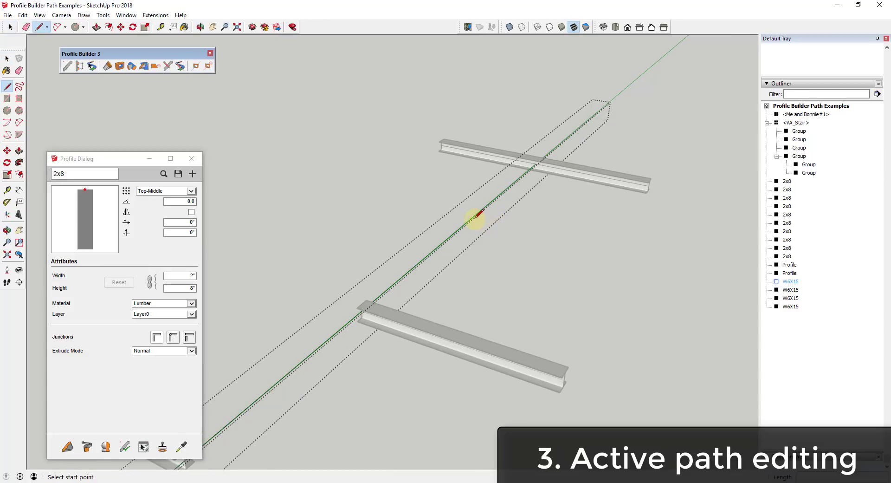
click(467, 221)
click(572, 247)
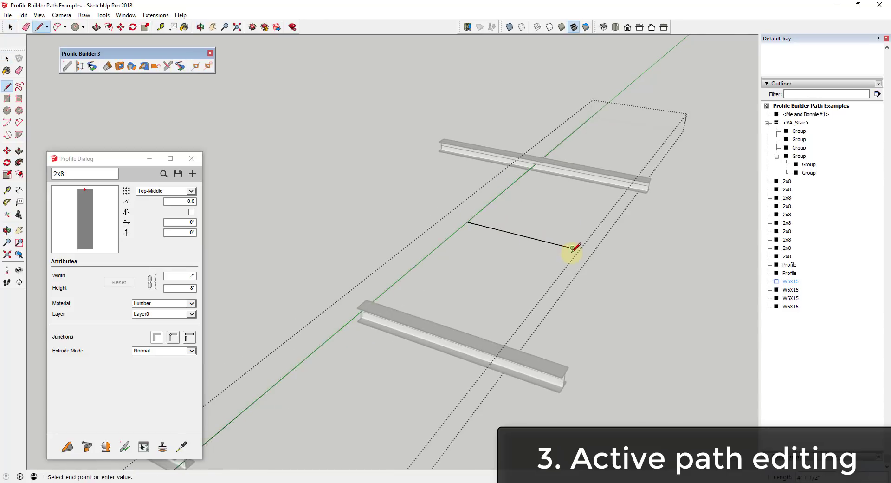
click(647, 156)
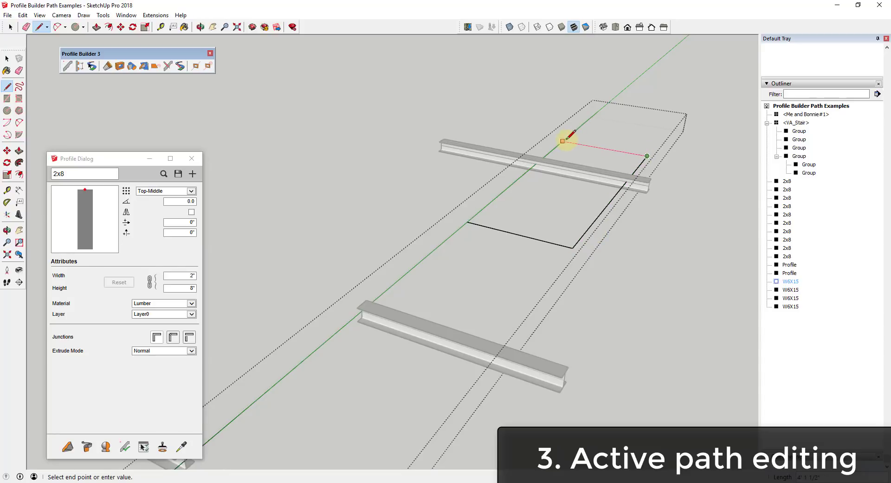
click(563, 140)
key(space)
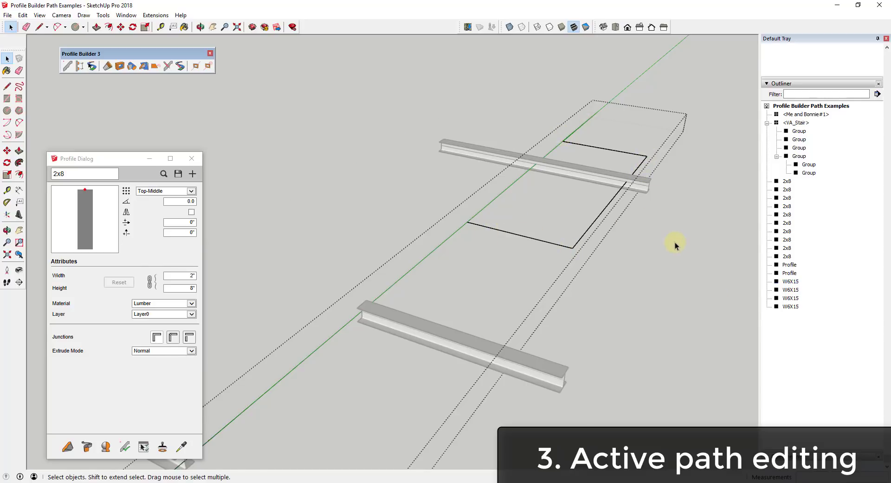
middle_drag(677, 247, 580, 240)
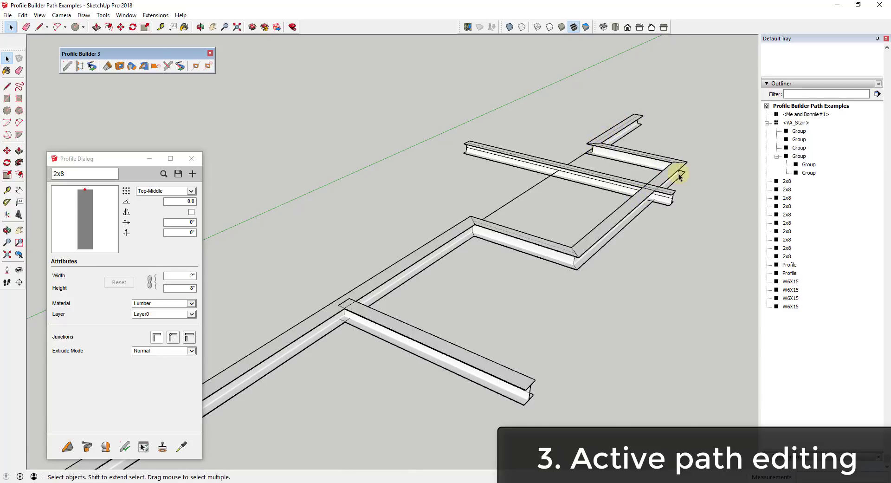
middle_drag(649, 221, 663, 201)
scroll(663, 201, down, 4)
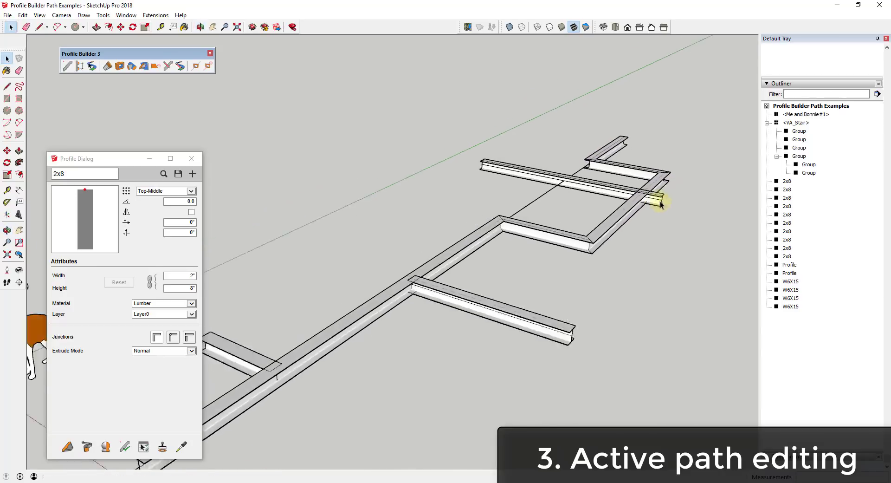
scroll(652, 216, up, 2)
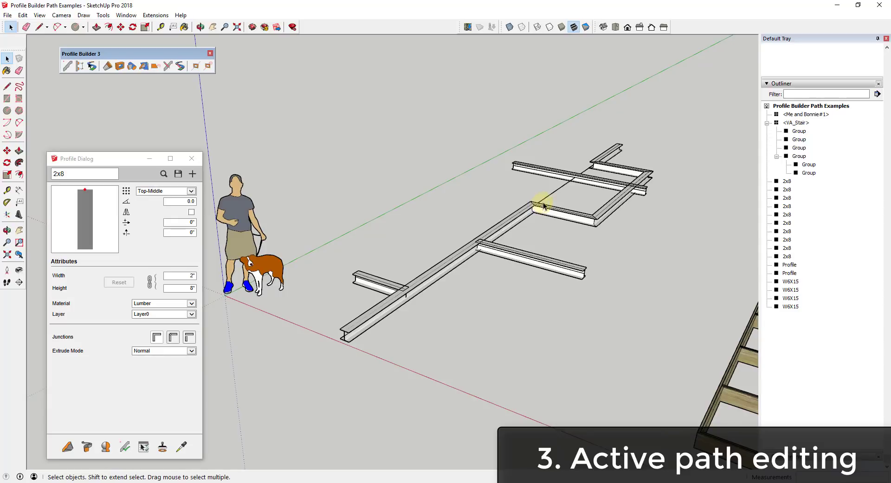
- Edit the middle W6X15 cross beam's path by drawing a perpendicular segment from its line and erasing the outer remainder
click(576, 271)
scroll(576, 271, up, 4)
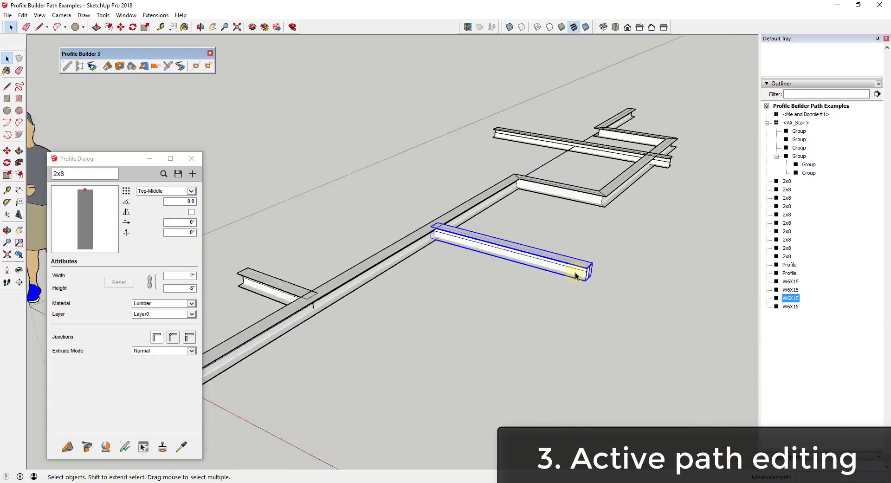
double_click(531, 259)
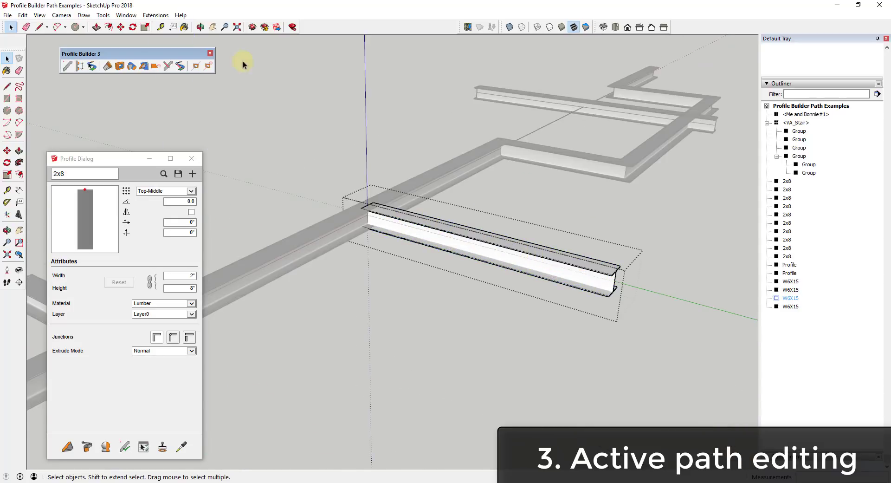
click(180, 67)
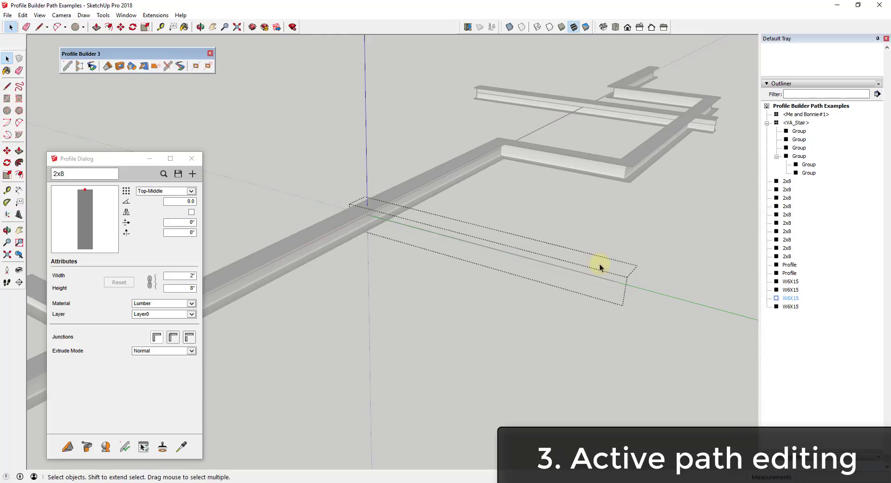
key(l)
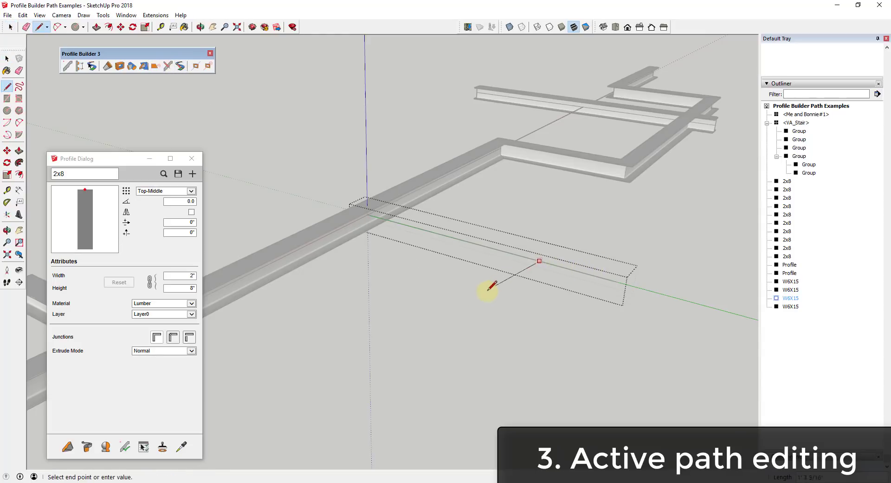
click(445, 340)
key(e)
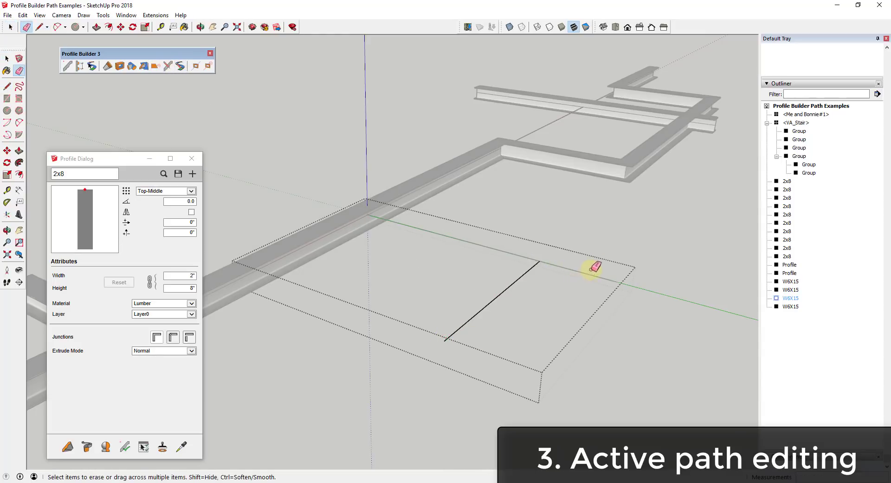
key(space)
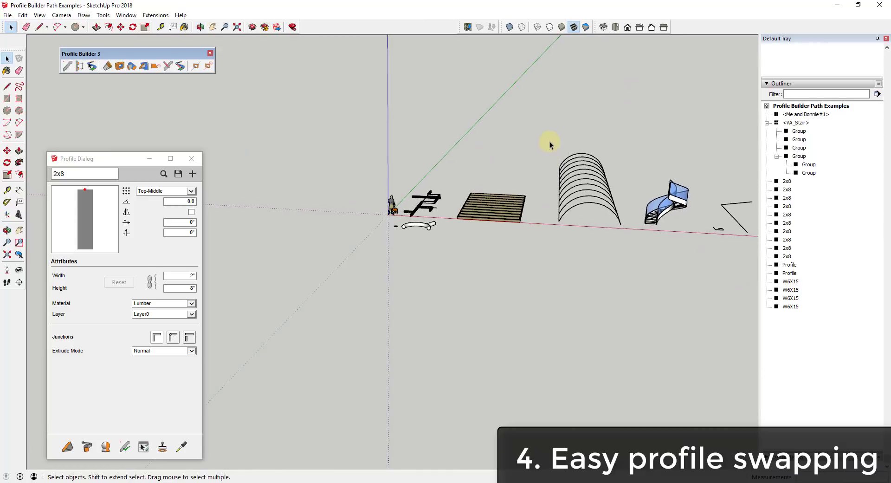
- Build HSS1.900x0.120 tube profiles along all the lines of the arched tunnel layout
drag(600, 218, 627, 244)
scroll(621, 205, up, 5)
middle_drag(621, 206, 529, 228)
scroll(570, 206, down, 1)
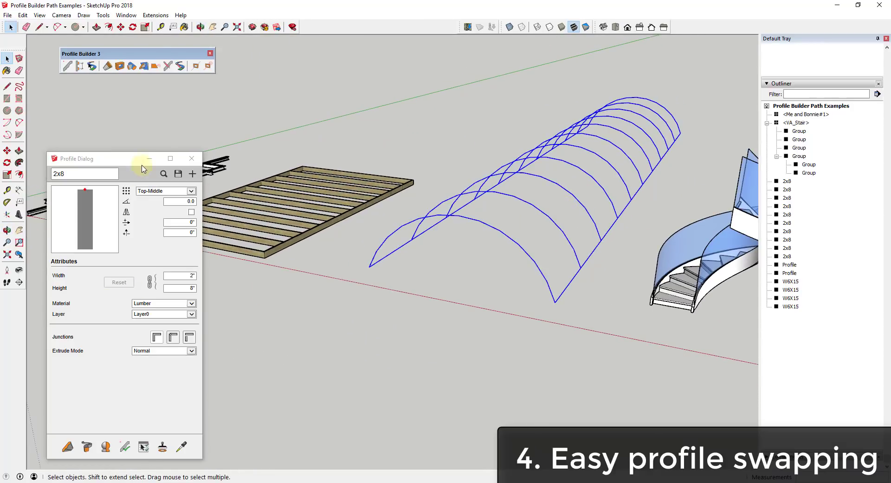
click(165, 174)
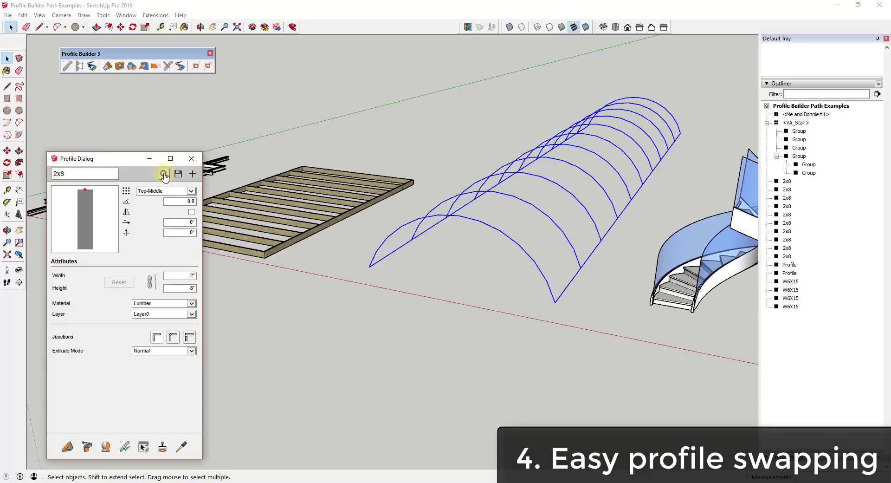
click(163, 174)
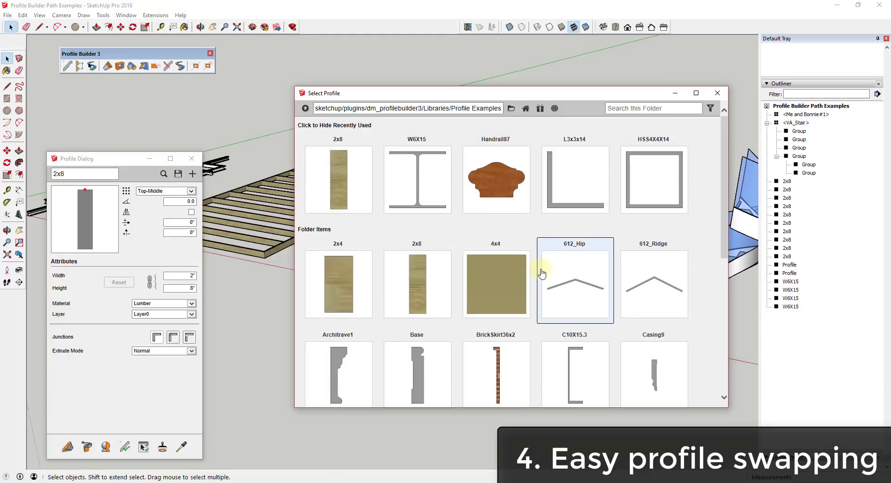
scroll(525, 271, down, 2)
scroll(525, 270, down, 4)
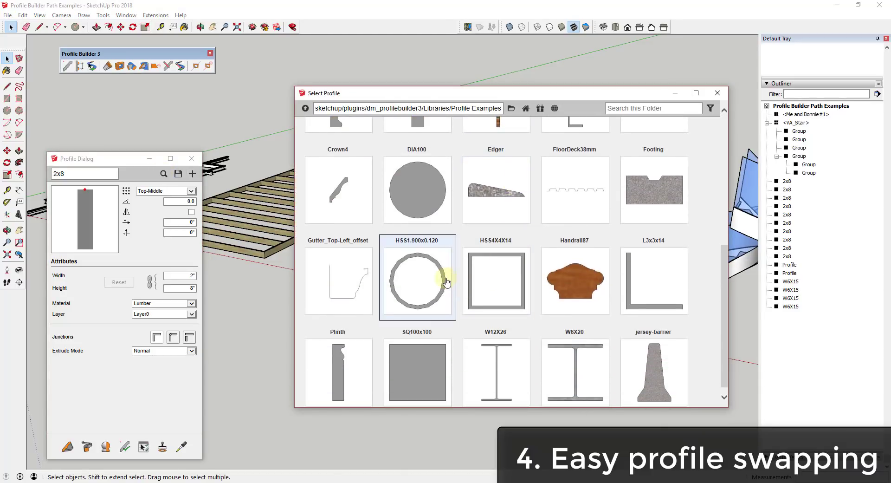
double_click(442, 282)
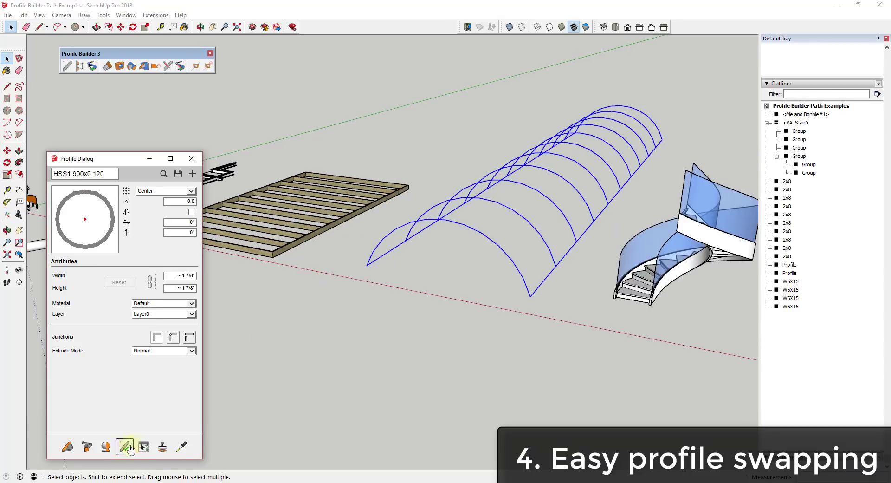
click(92, 446)
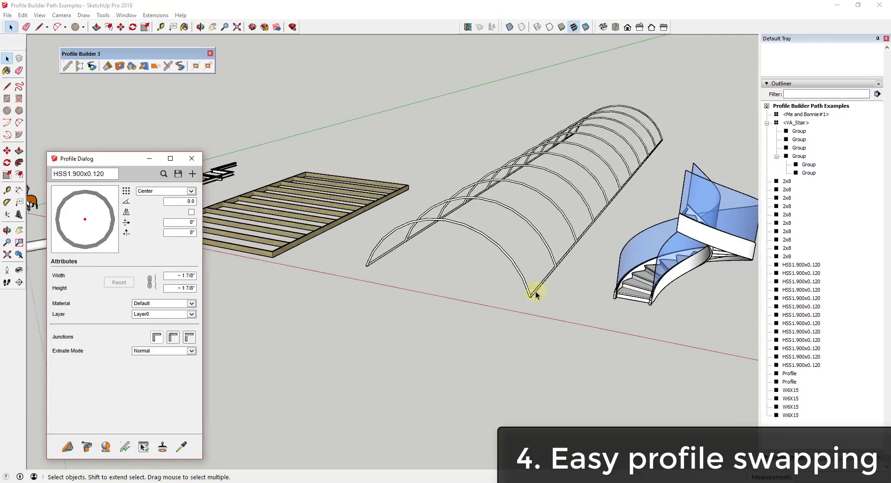
- Swap the profile of all the arched tunnel's tube members to L3x3x14, applying the profile, placement point and mirror properties
scroll(536, 293, up, 6)
middle_drag(533, 288, 554, 261)
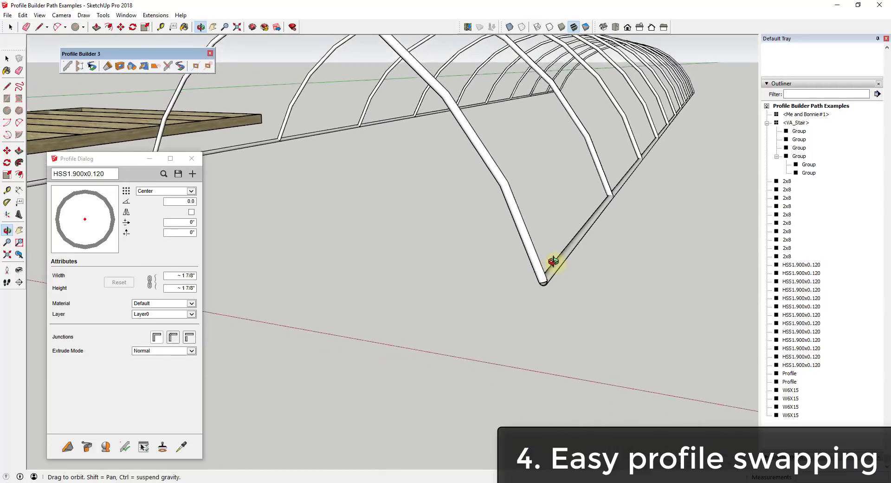
scroll(571, 258, down, 6)
scroll(580, 234, up, 4)
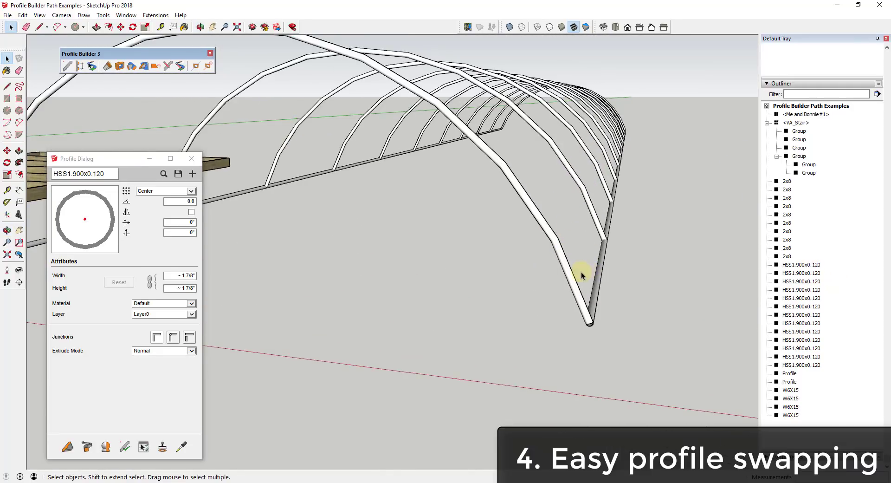
scroll(571, 255, down, 5)
middle_drag(567, 273, 486, 152)
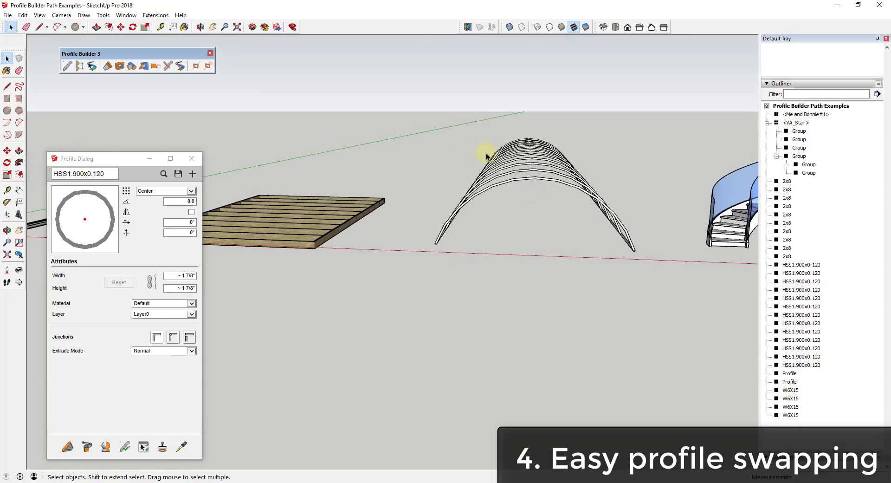
drag(395, 97, 585, 265)
scroll(603, 227, up, 5)
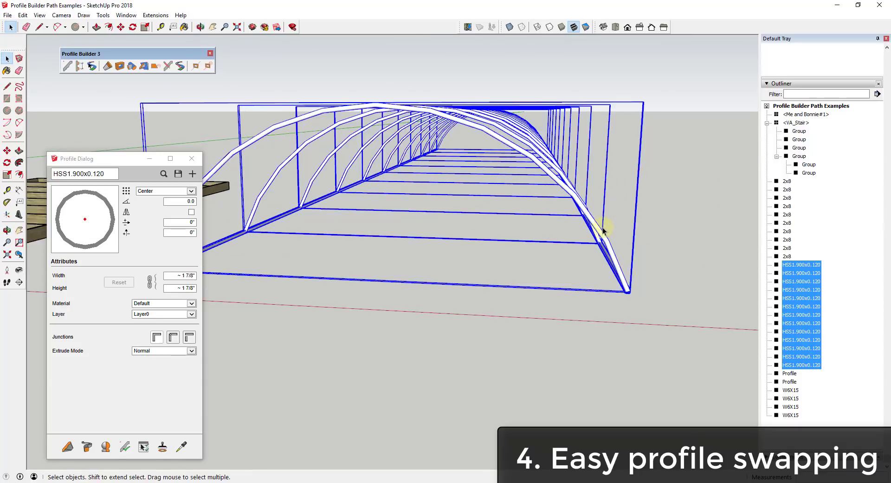
middle_drag(603, 227, 553, 242)
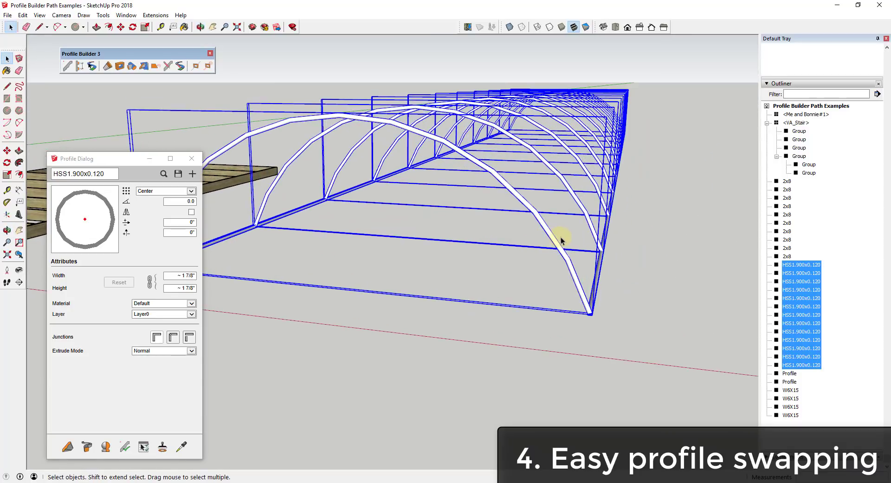
click(163, 174)
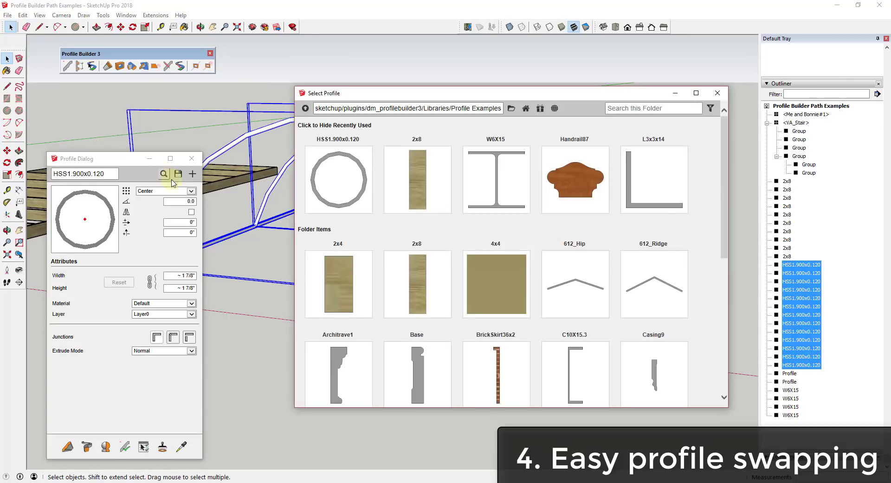
click(625, 187)
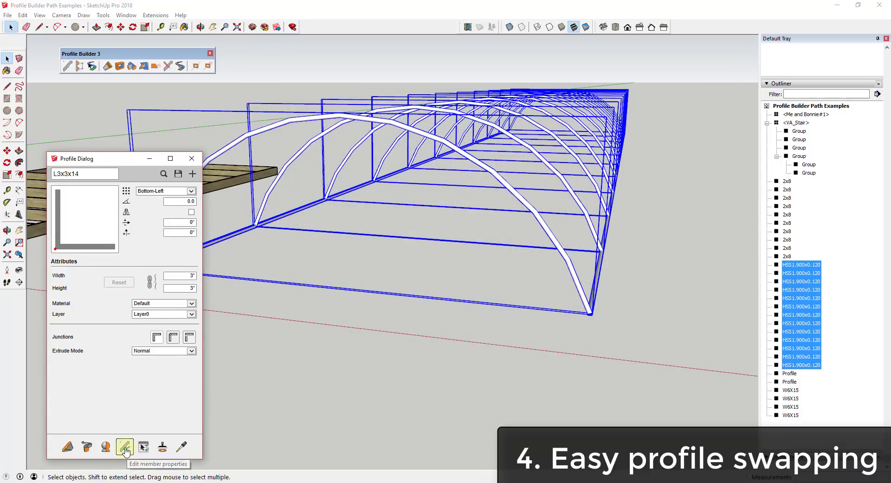
click(124, 447)
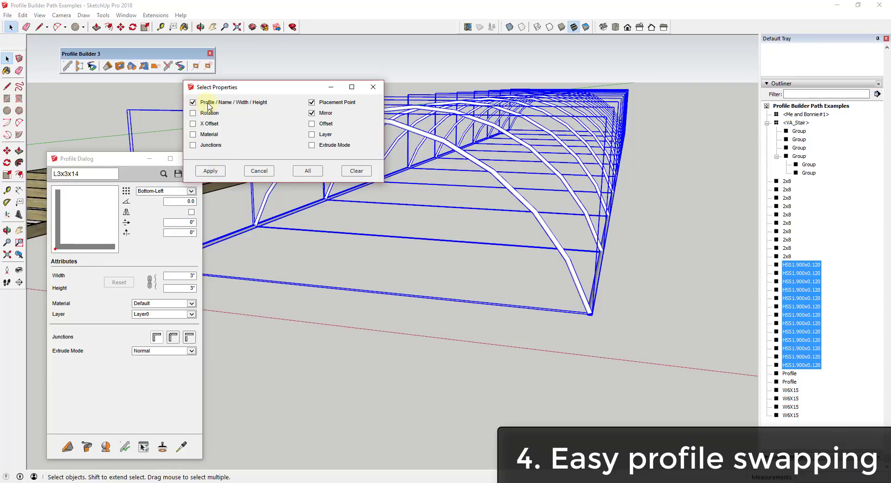
click(210, 171)
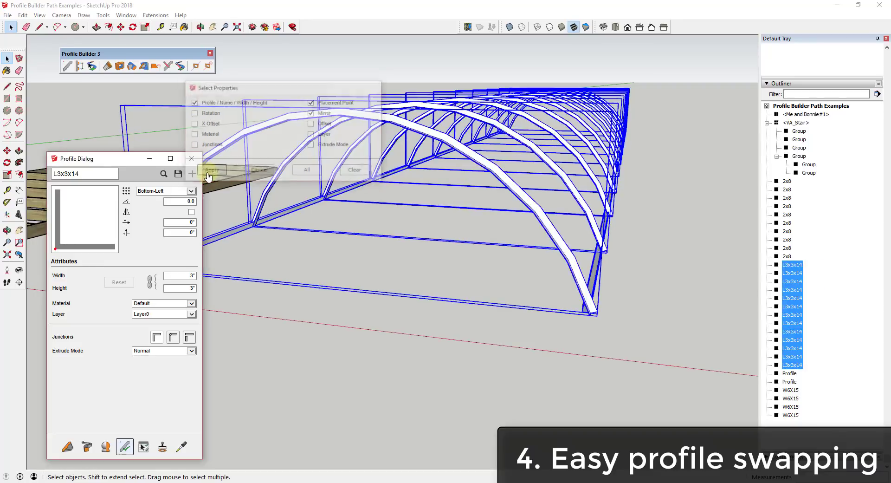
- Examine the L3x3x14 angle members of the arched tunnel up close, especially at the front corner joint
scroll(497, 209, up, 6)
scroll(550, 257, down, 6)
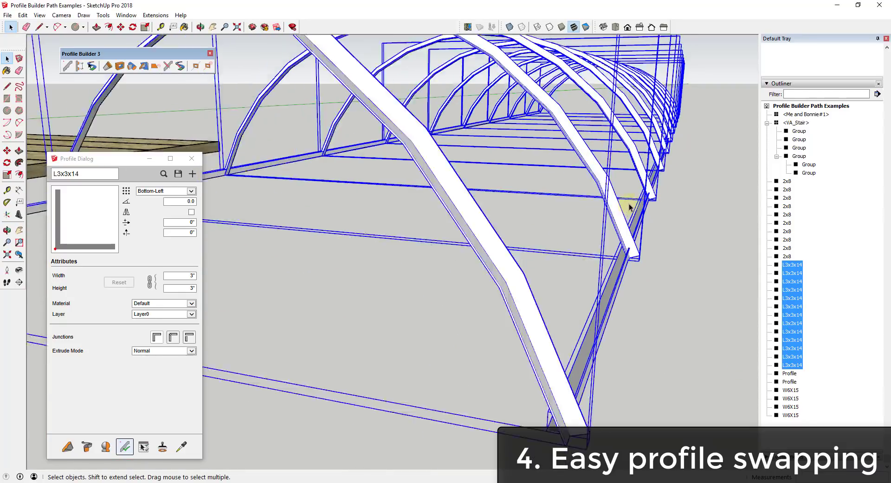
scroll(624, 123, up, 2)
scroll(624, 123, down, 3)
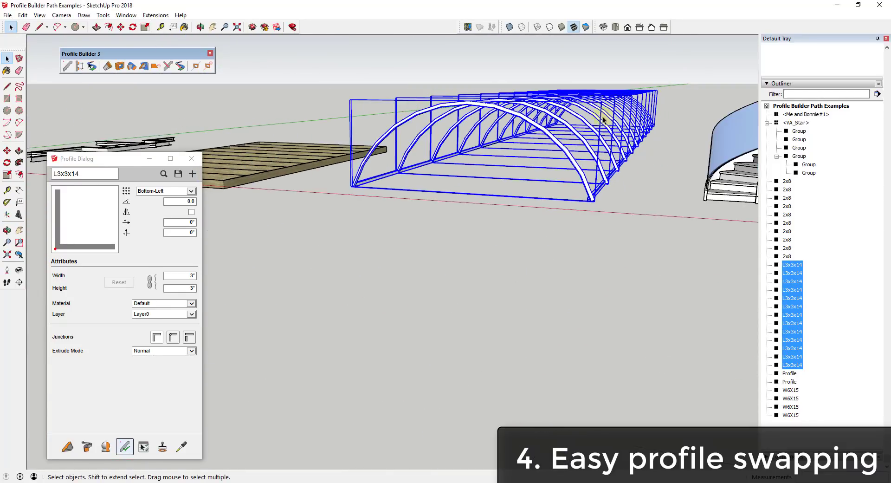
scroll(591, 144, up, 3)
middle_drag(591, 143, 565, 168)
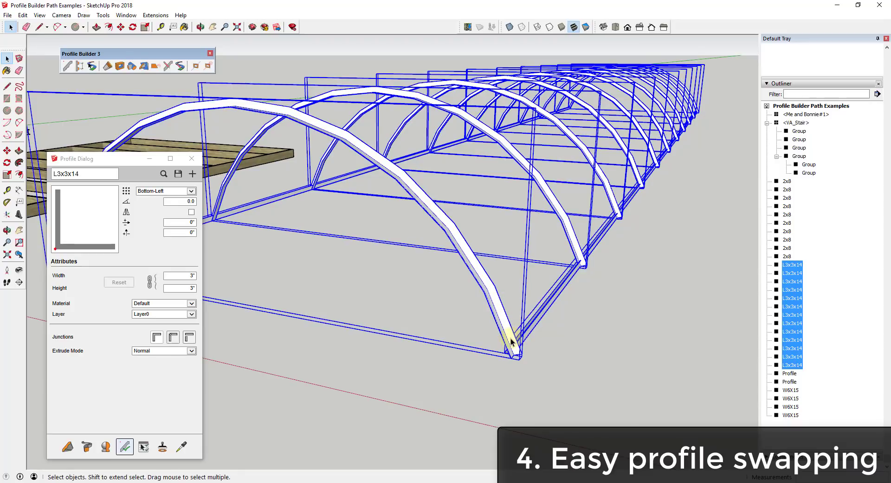
scroll(511, 338, up, 5)
middle_drag(514, 337, 533, 320)
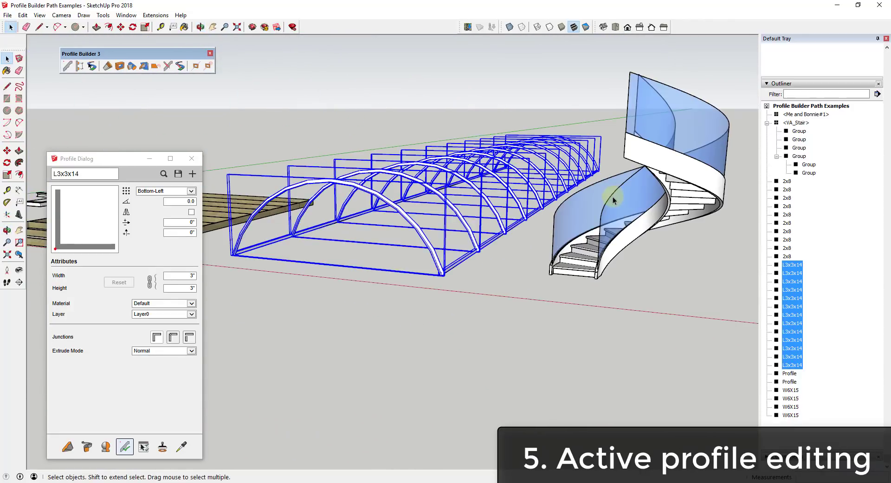
- Open the spiral stair's nested railing group for editing and select the top edges of both glass panels
click(613, 200)
double_click(611, 197)
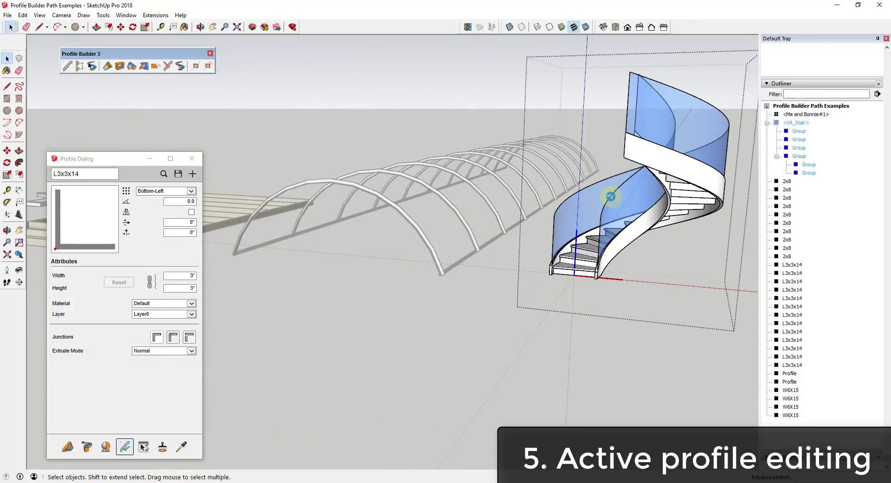
click(611, 196)
double_click(611, 196)
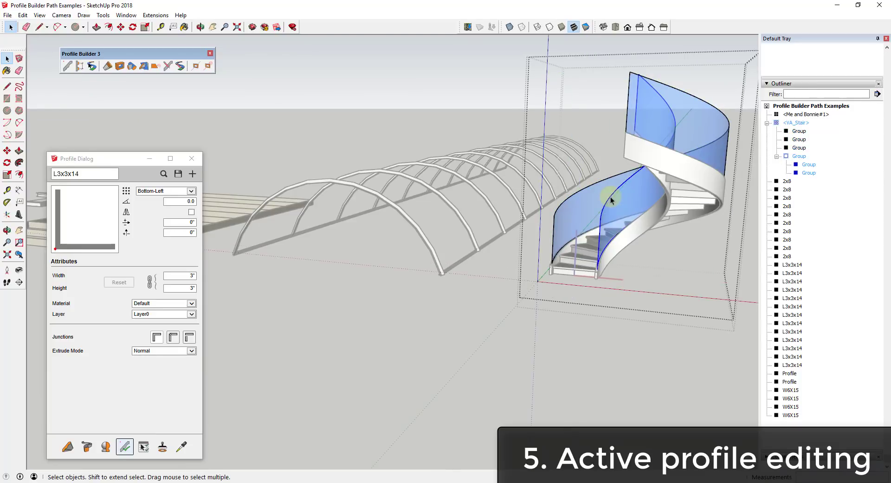
click(577, 193)
middle_drag(613, 198, 613, 223)
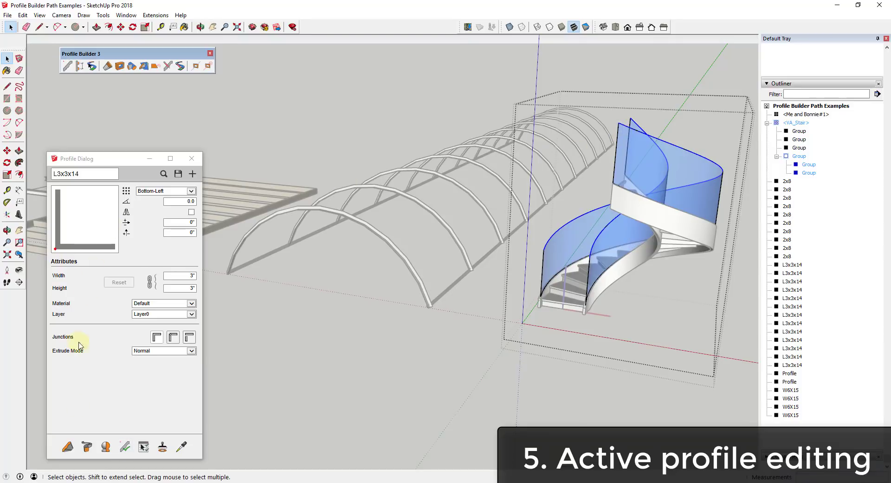
- Build the Handrail87 profile with Bottom-Middle placement along the selected top edges of the glass railings
click(89, 448)
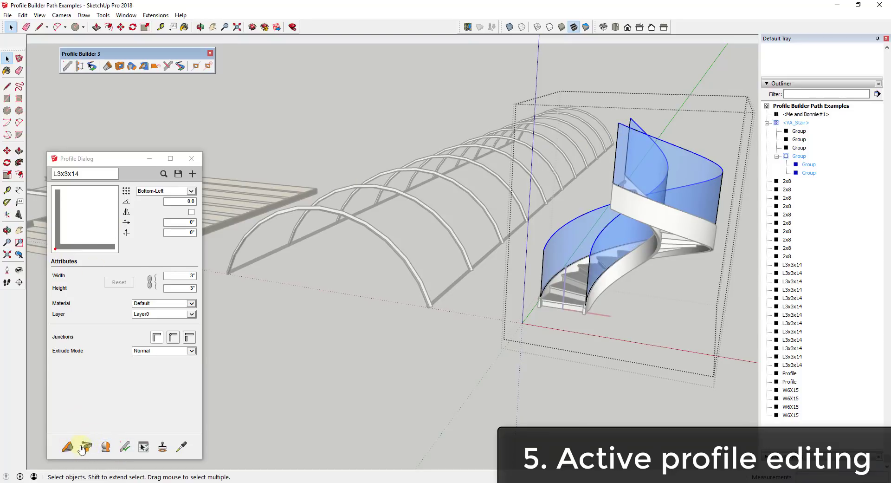
click(162, 175)
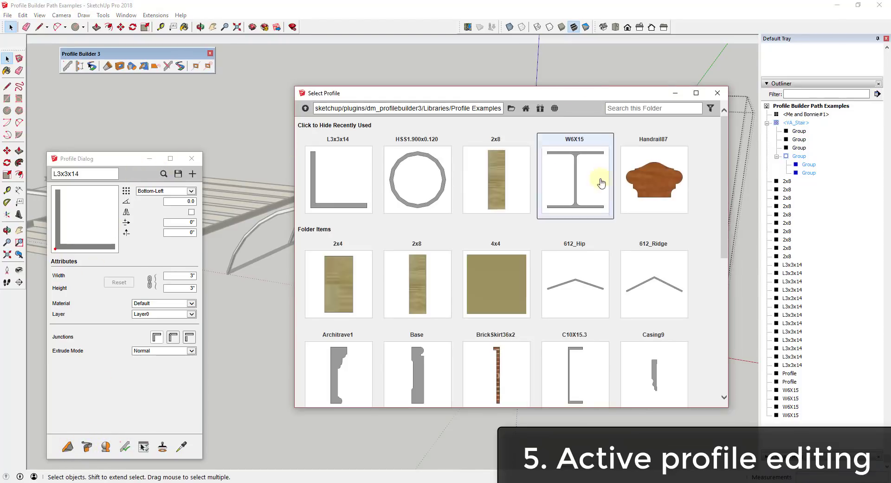
double_click(655, 185)
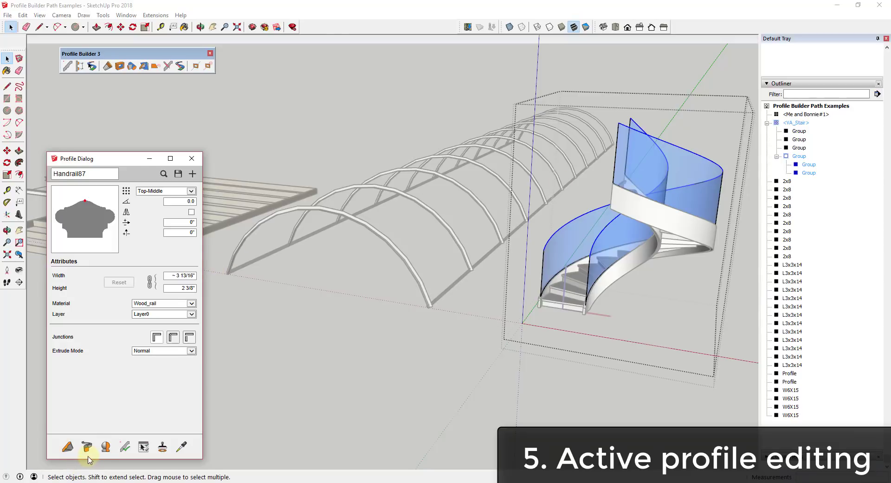
click(177, 194)
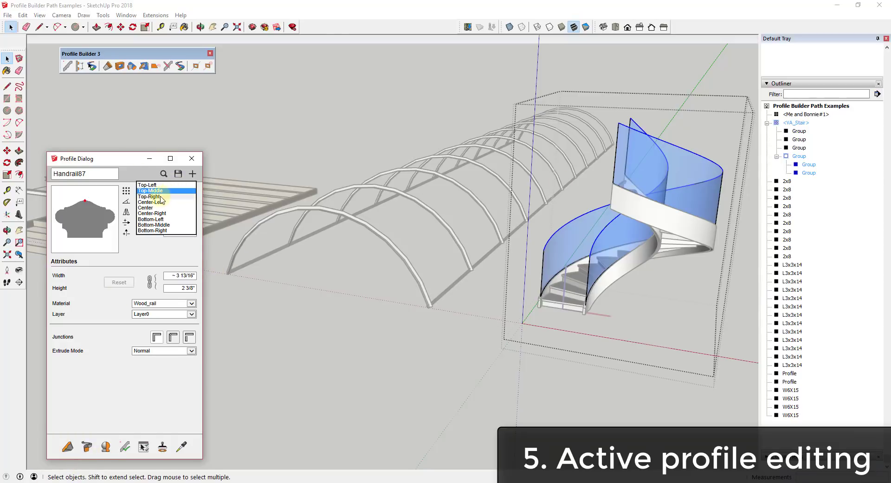
click(161, 225)
click(87, 449)
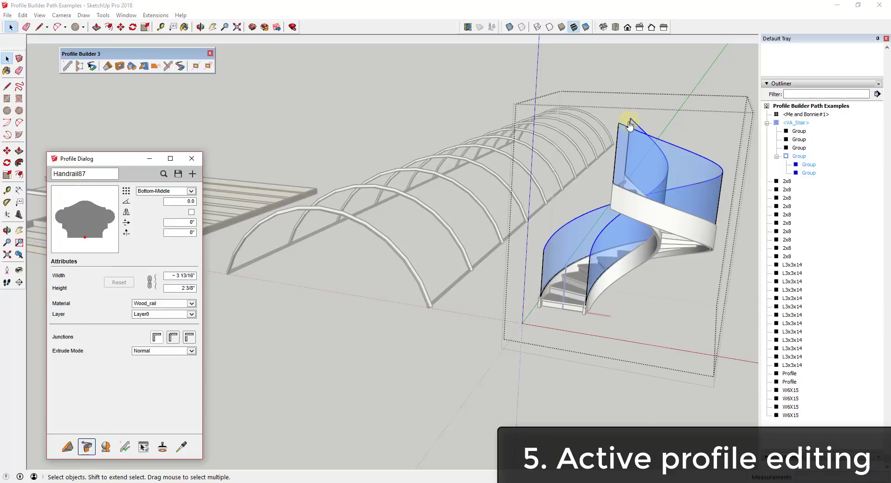
- Open the outer handrail member of the spiral stair and start editing its Handrail87 profile
scroll(630, 125, up, 4)
middle_drag(642, 134, 685, 170)
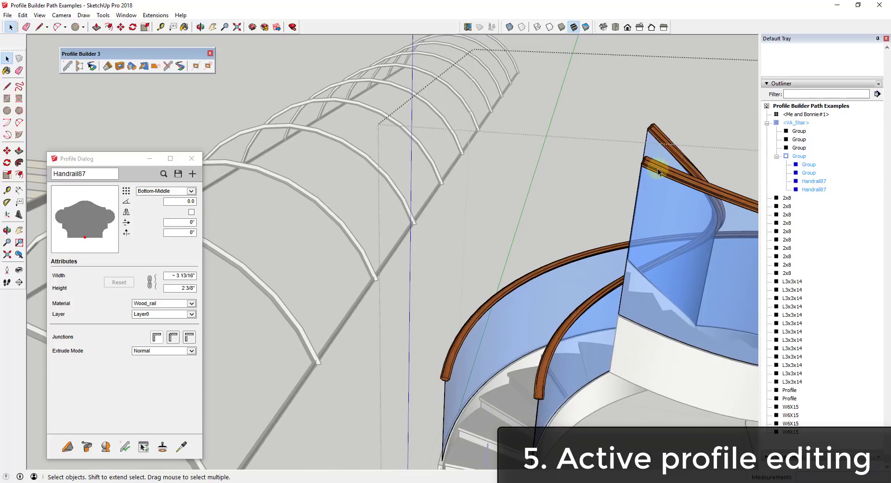
scroll(658, 172, down, 2)
scroll(692, 183, down, 2)
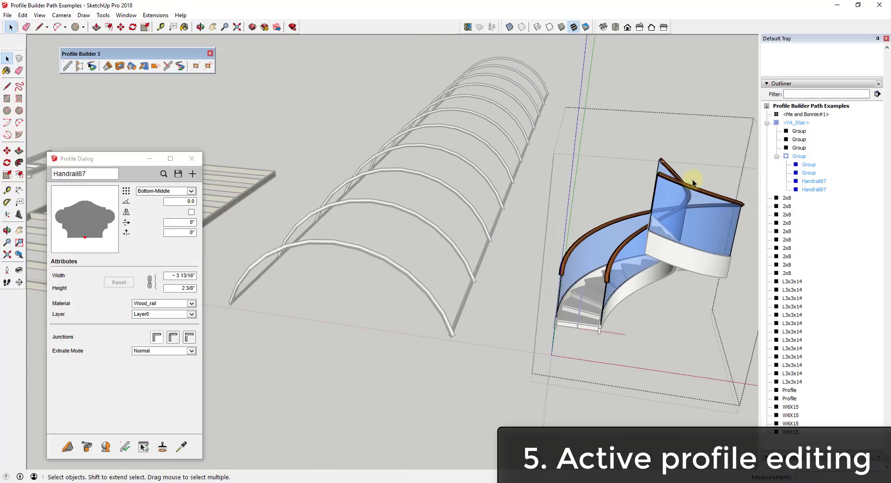
scroll(693, 188, up, 4)
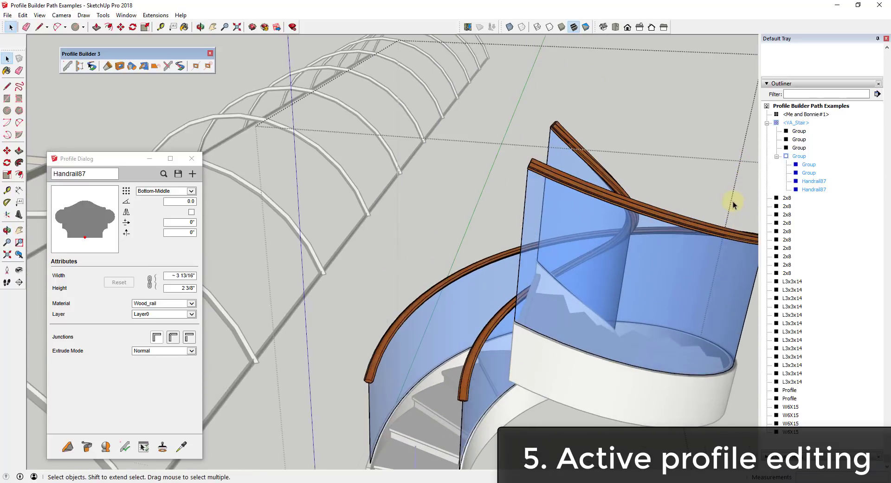
click(567, 178)
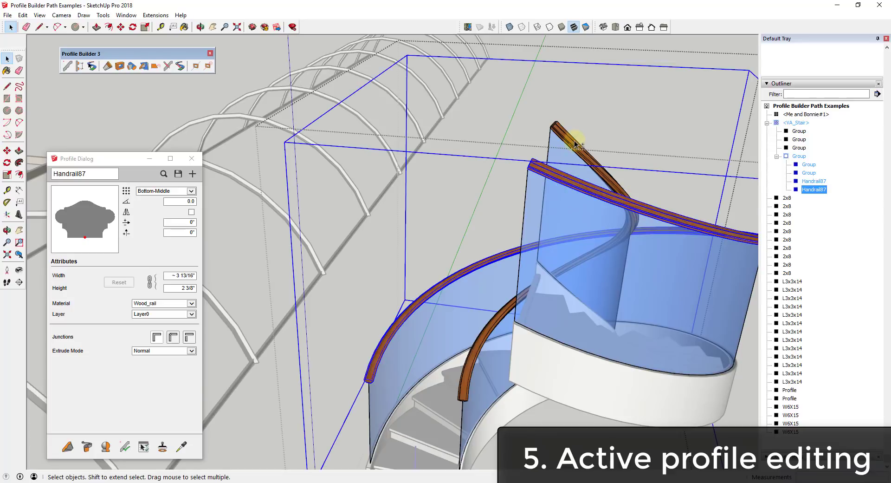
shift+click(575, 145)
click(169, 67)
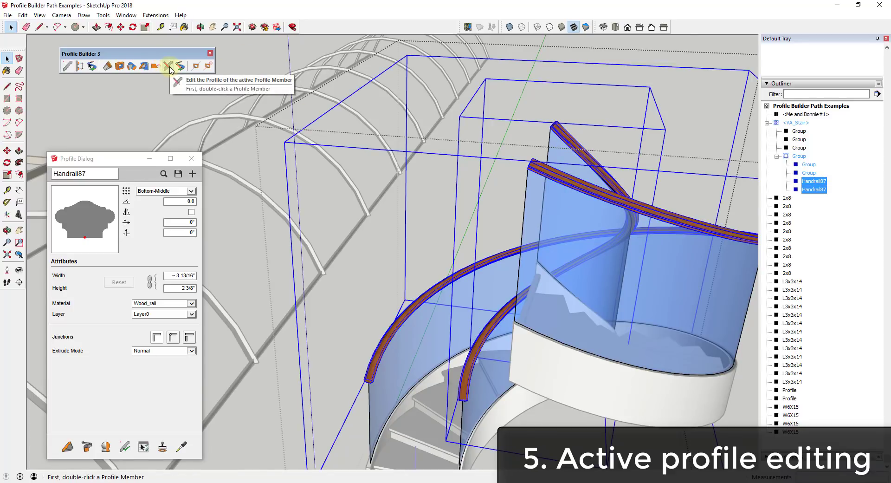
click(598, 195)
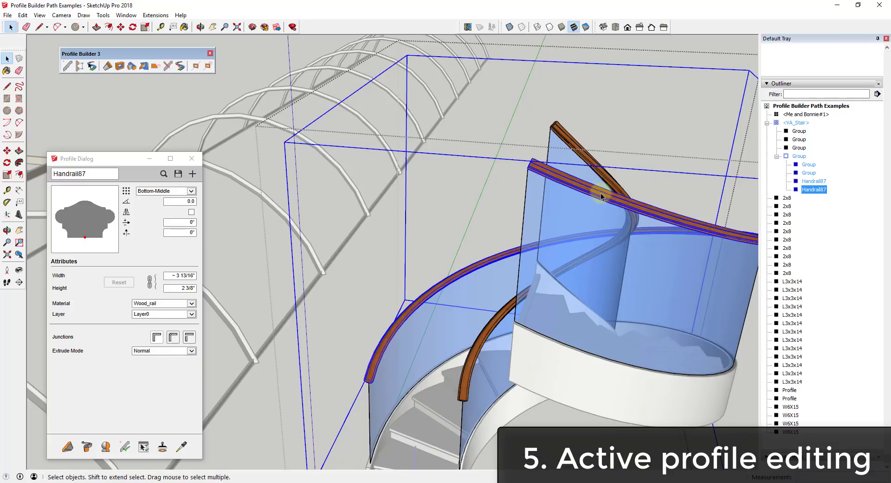
double_click(600, 197)
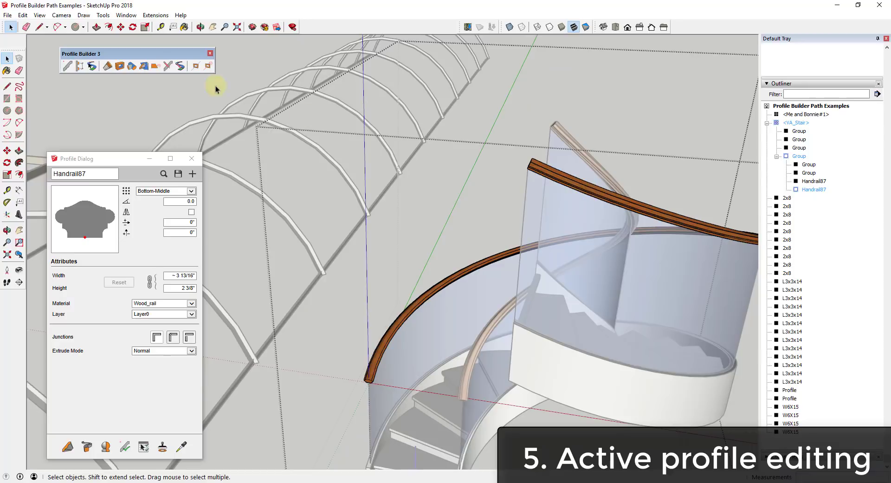
click(170, 69)
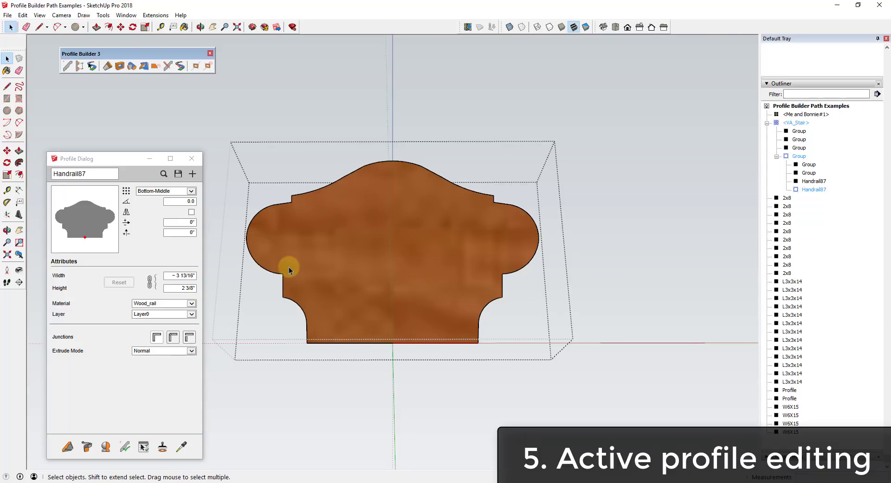
- Draw a line across the base of the handrail profile's right rounded lobe and erase the lobe's outline
key(l)
click(501, 273)
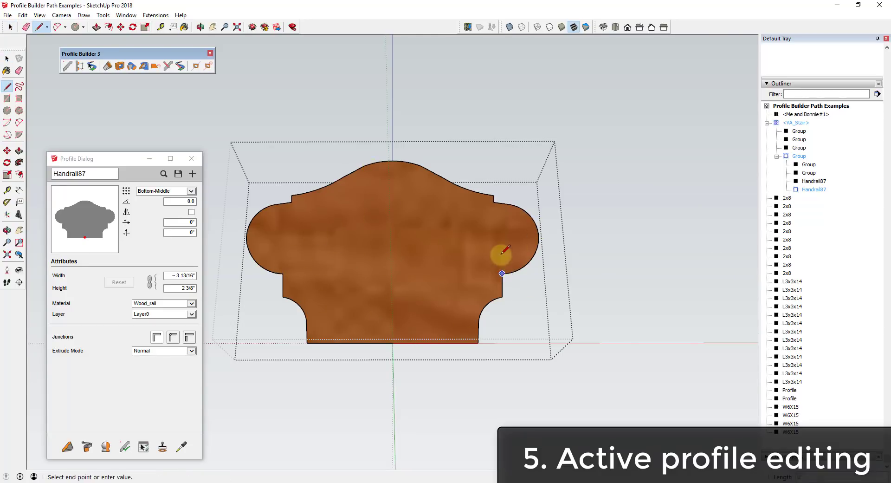
click(494, 201)
key(space)
key(e)
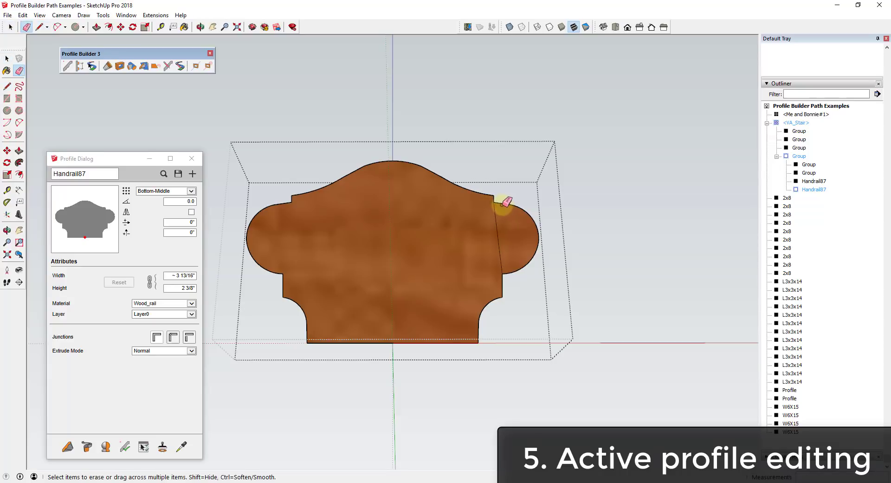
mouse_move(505, 202)
mouse_down()
mouse_move(537, 222)
mouse_move(534, 253)
mouse_move(515, 270)
mouse_move(529, 264)
mouse_move(511, 268)
mouse_up()
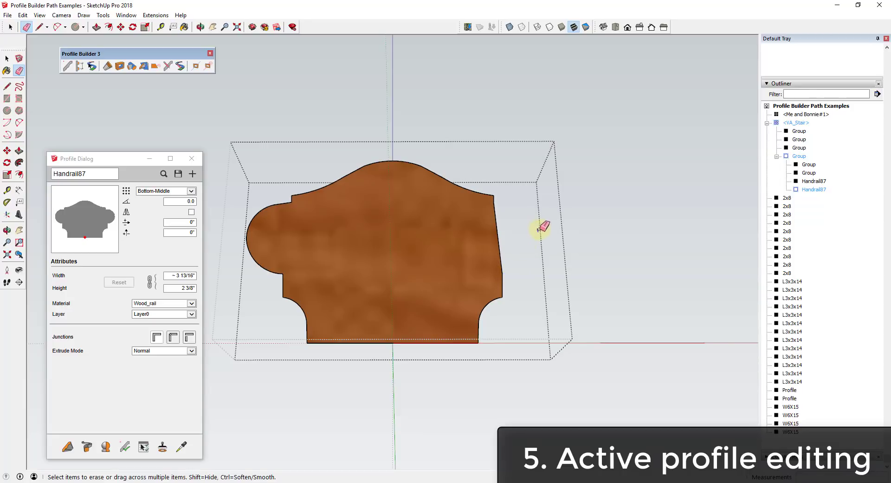
- Cut off the handrail profile's left rounded lobe with a line between its corners, erase its outline, and finish the profile edit
key(space)
key(l)
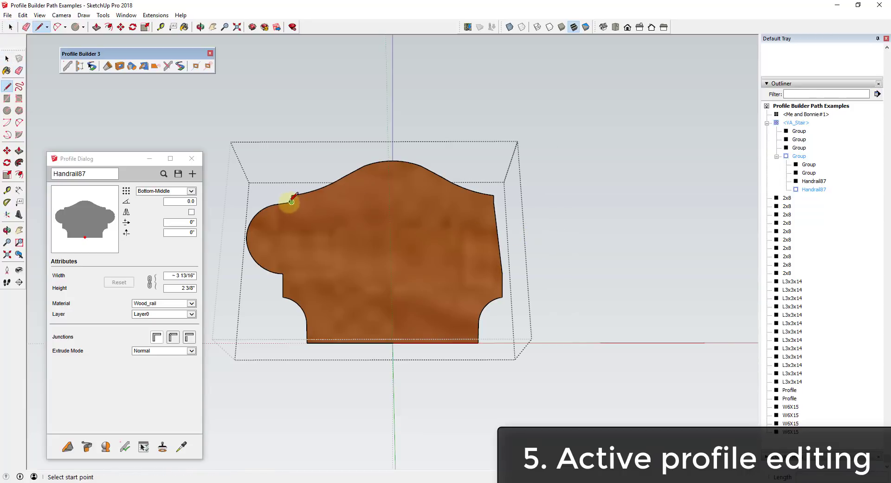
click(292, 202)
click(283, 274)
key(e)
mouse_move(275, 201)
mouse_down()
mouse_move(250, 256)
mouse_move(279, 272)
mouse_up()
key(space)
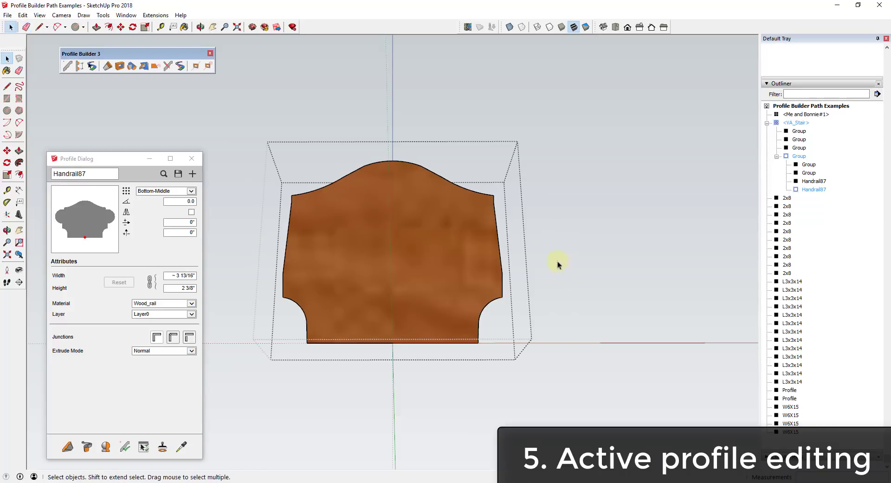
click(564, 279)
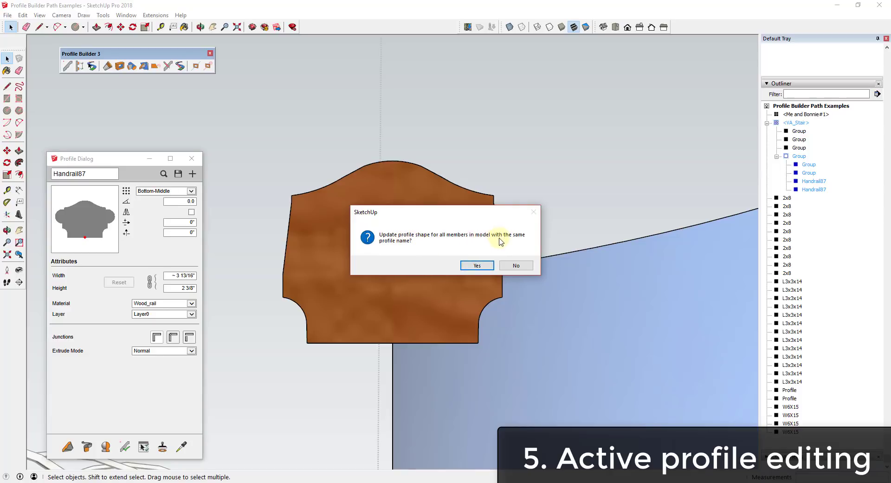
- Update the profile shape for all members sharing the Handrail87 name and examine the revised handrails along the spiral stair
click(478, 266)
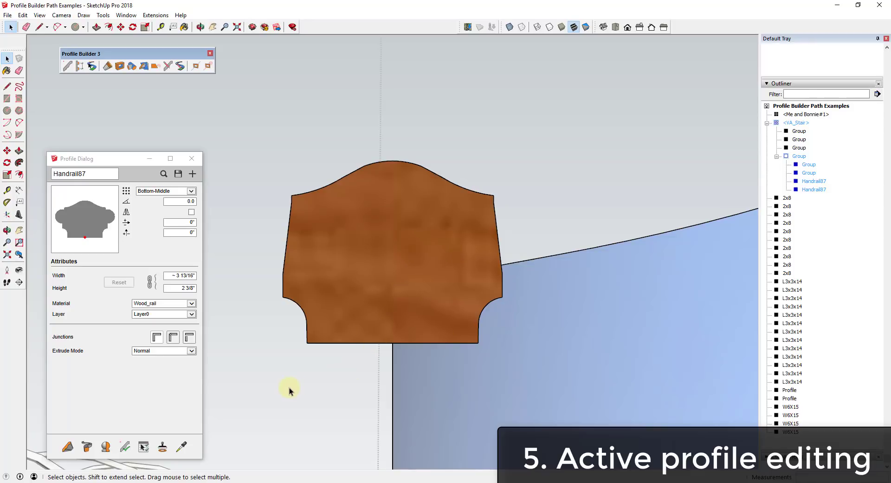
key(Page_Down)
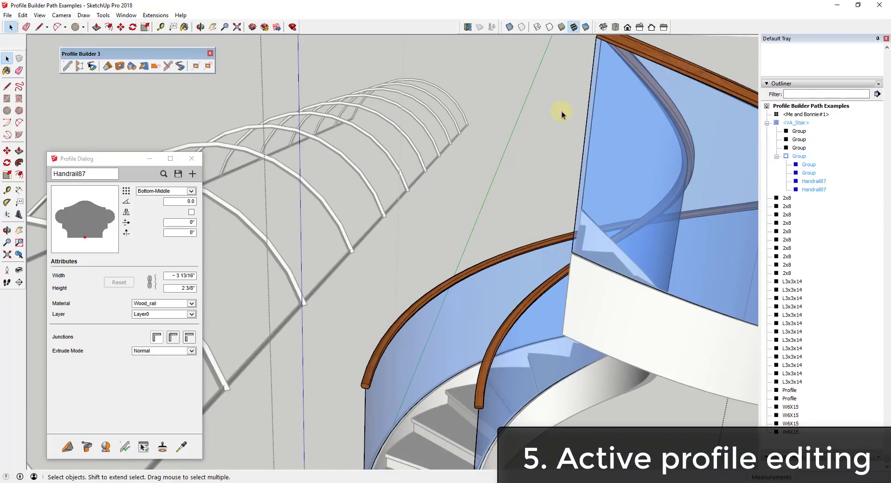
middle_drag(475, 267, 481, 237)
scroll(475, 192, up, 5)
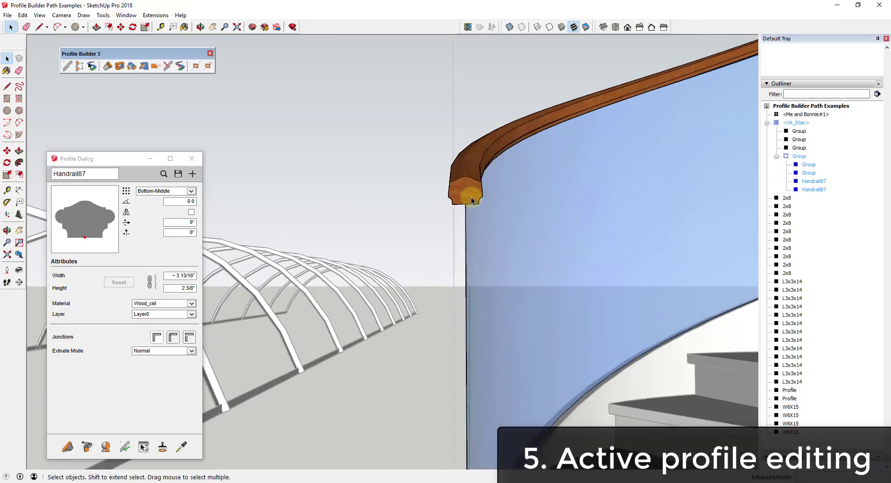
scroll(475, 191, down, 6)
middle_drag(475, 191, 569, 243)
click(571, 244)
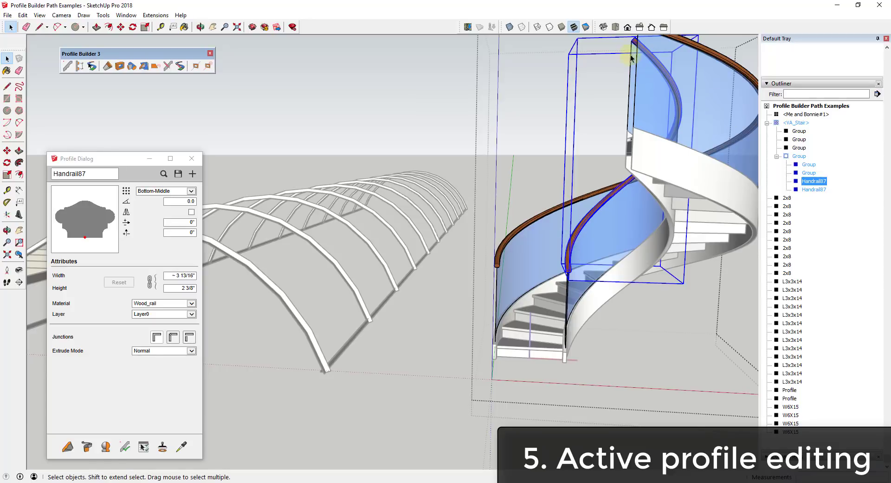
scroll(586, 225, down, 3)
scroll(606, 218, up, 3)
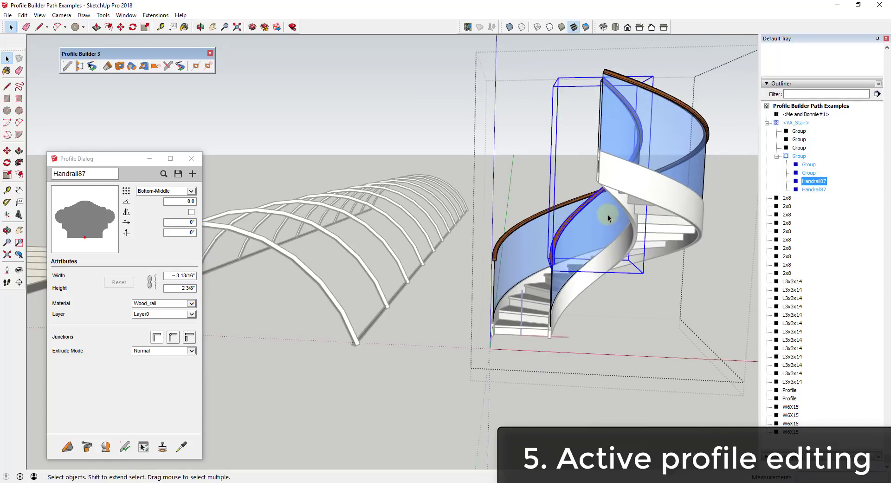
middle_drag(609, 219, 574, 232)
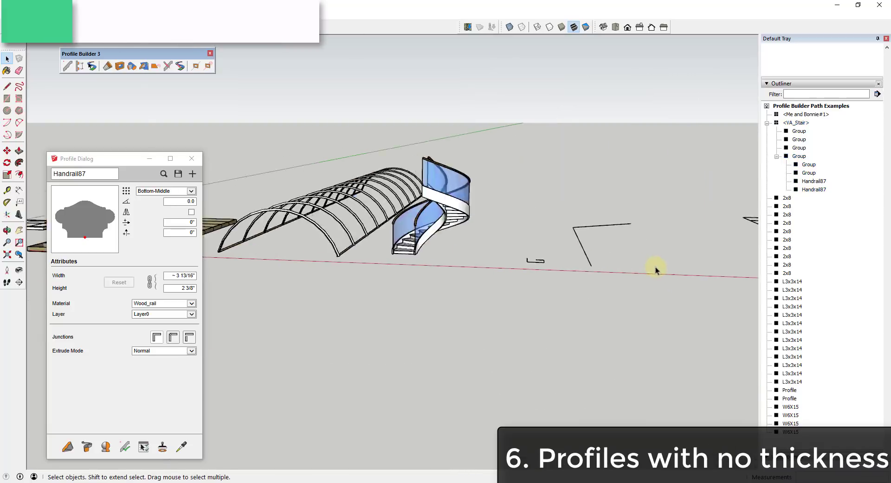
- Draw a short line inward from the free end of the long leg on the small open outline beside the stair
middle_drag(655, 265, 576, 263)
middle_drag(450, 364, 421, 325)
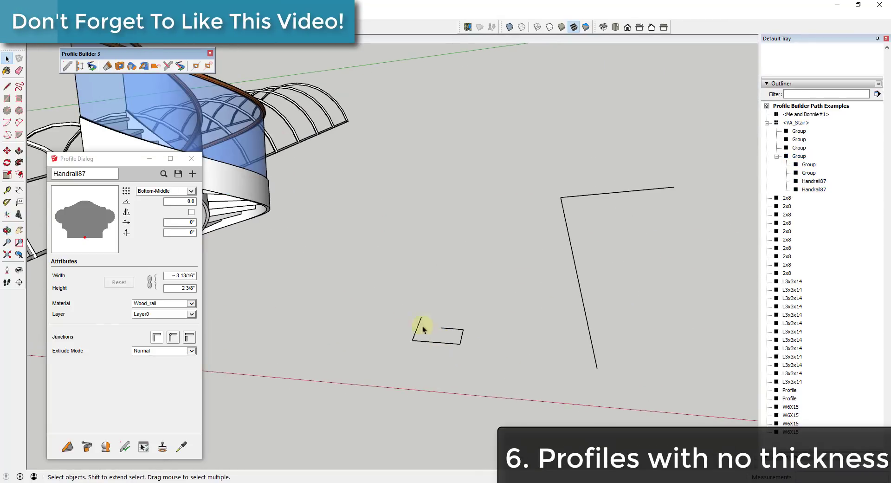
click(419, 326)
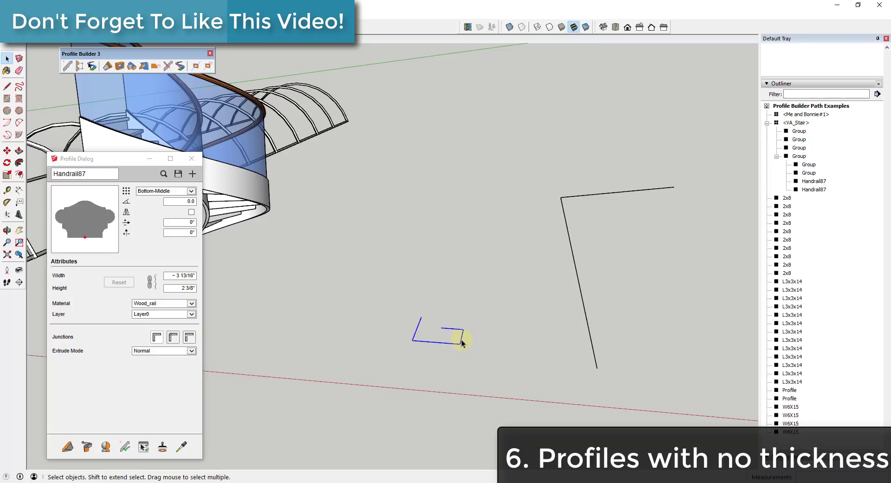
middle_drag(459, 342, 472, 360)
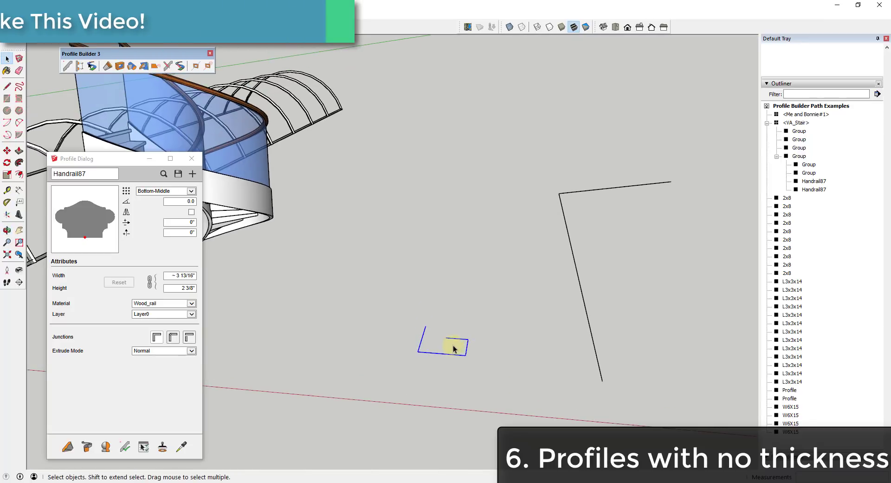
click(486, 370)
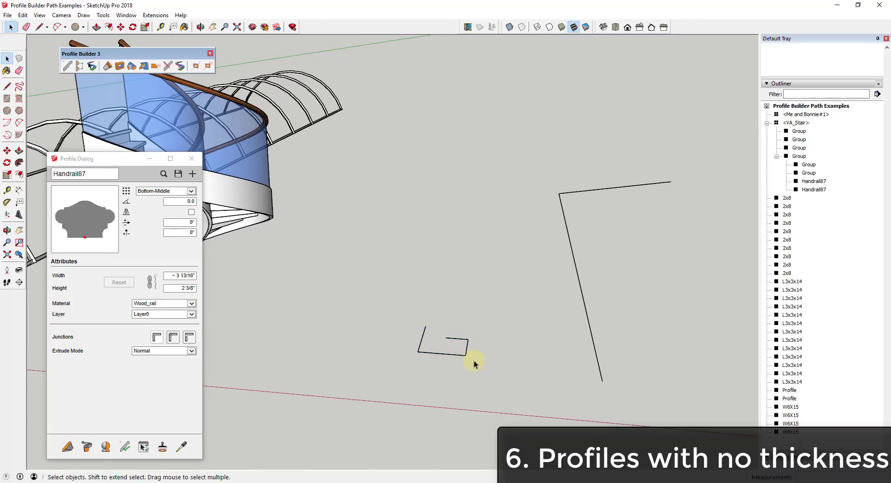
key(l)
click(448, 327)
key(space)
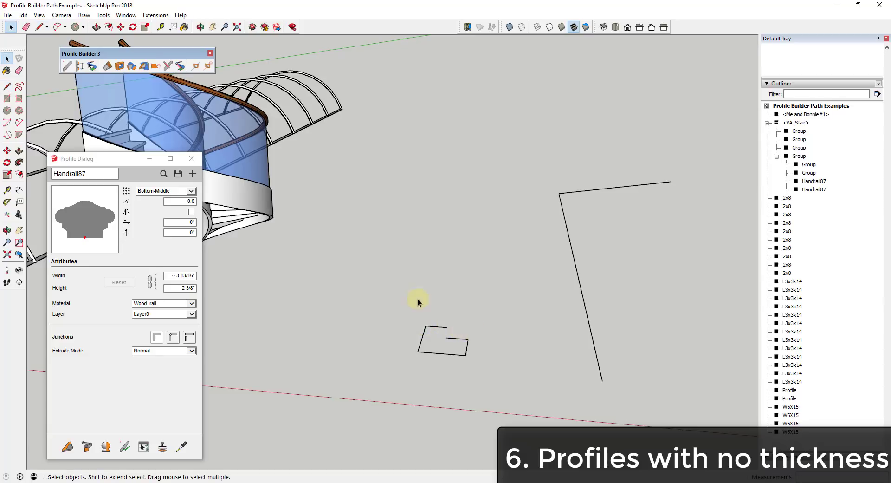
- Move the outline's inner return edge closer to its base edge to shorten the adjoining leg
key(m)
click(459, 345)
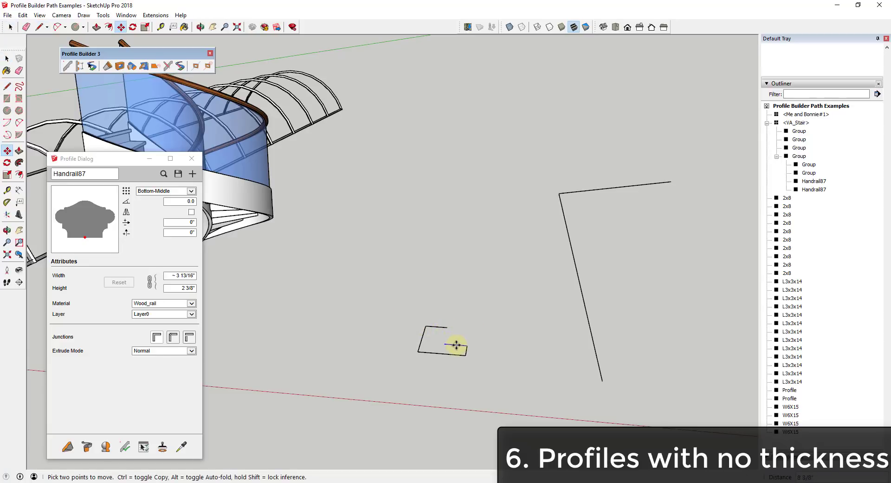
click(456, 345)
key(space)
- Create a new profile named Profile from the connected edges of the open outline
middle_drag(441, 345, 429, 339)
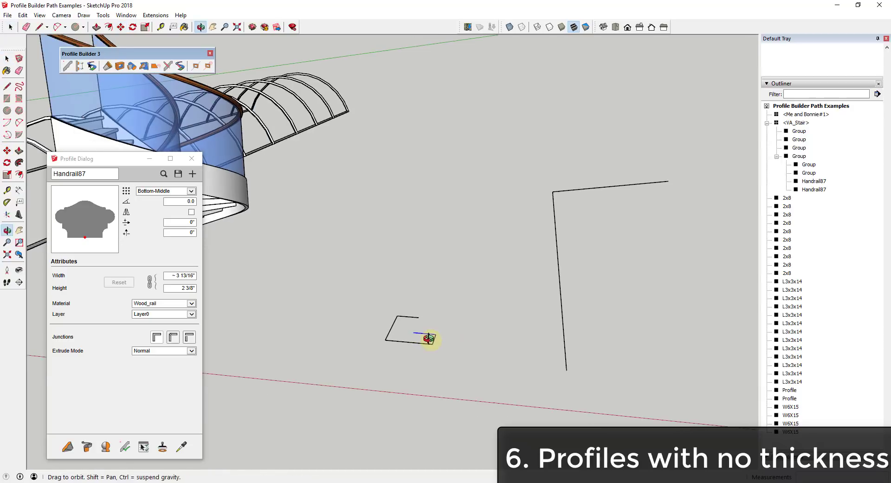
triple_click(429, 339)
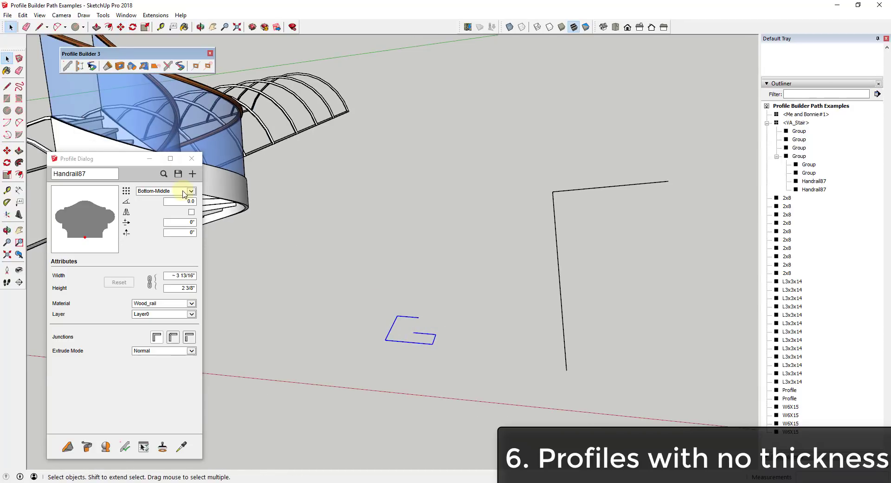
click(191, 175)
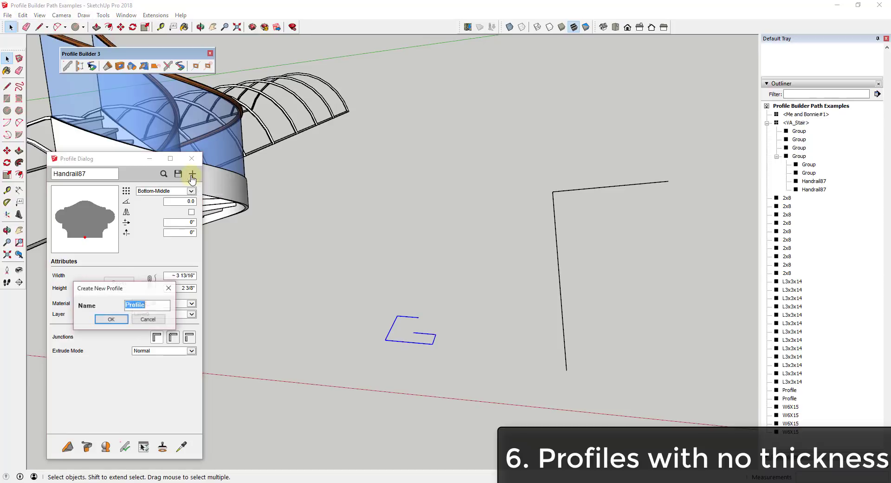
click(113, 319)
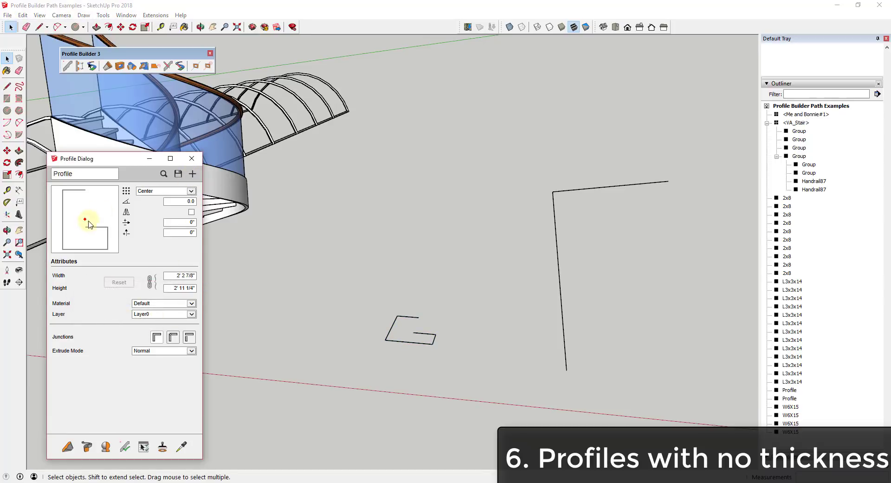
- Build the new zero-thickness profile with Center placement along the two-segment path and inspect the mitred corner
scroll(422, 336, up, 8)
middle_drag(422, 336, 574, 301)
scroll(421, 334, down, 6)
drag(579, 175, 538, 254)
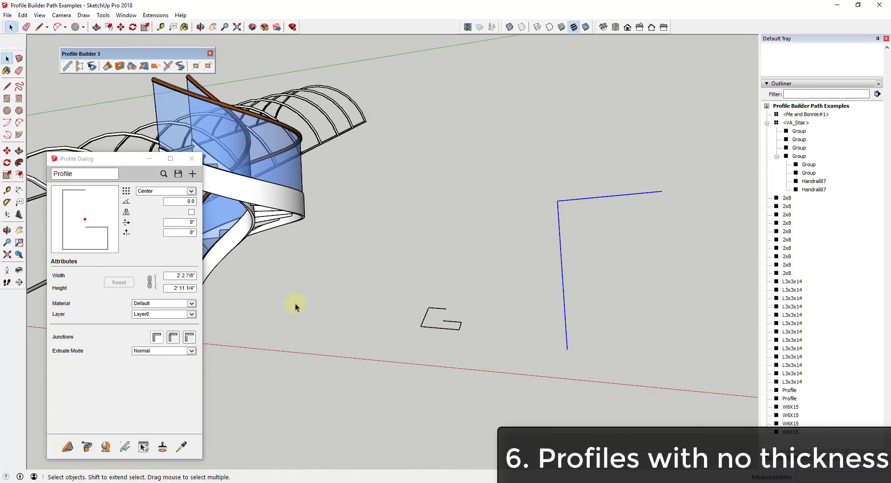
click(86, 448)
middle_drag(404, 412, 565, 215)
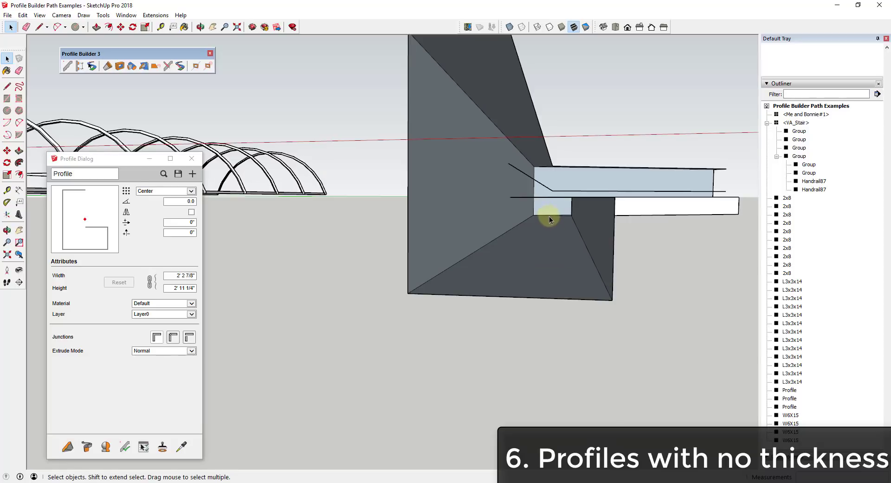
scroll(551, 229, down, 3)
scroll(550, 227, down, 2)
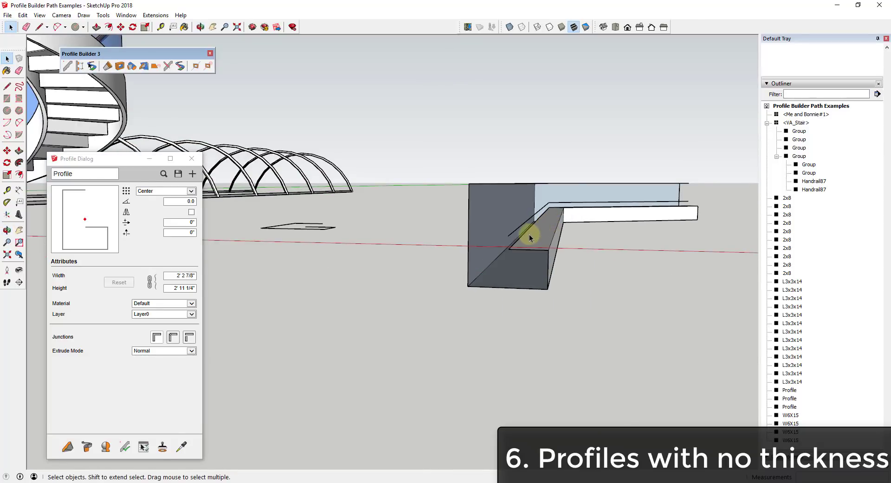
- Switch to the web browser and look through both pages of the Profile Builder Profile Library for downloadable collections
scroll(531, 235, down, 1)
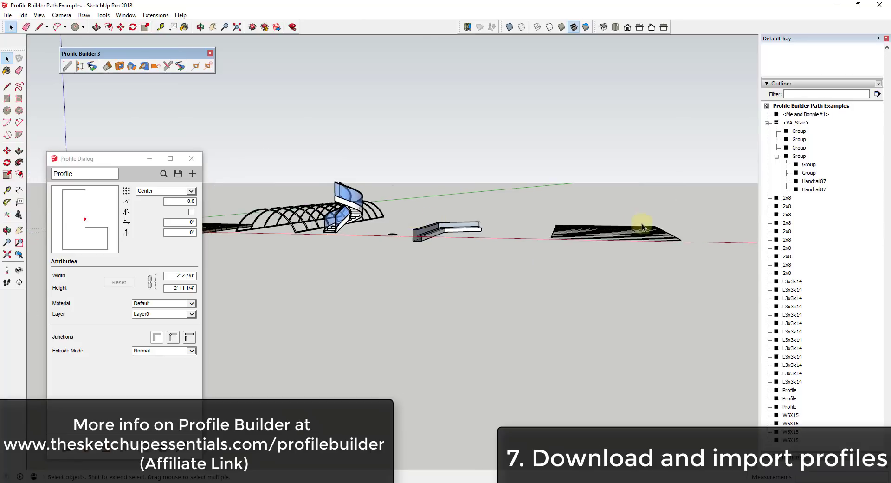
scroll(643, 227, up, 4)
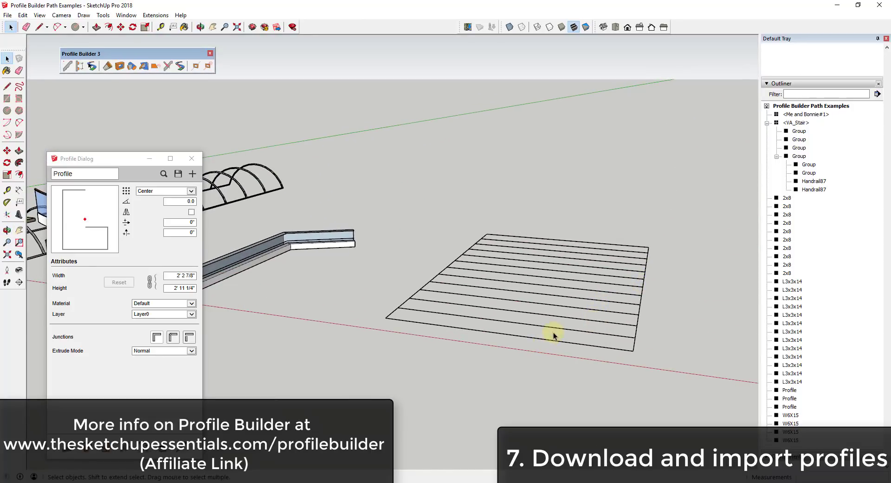
click(91, 65)
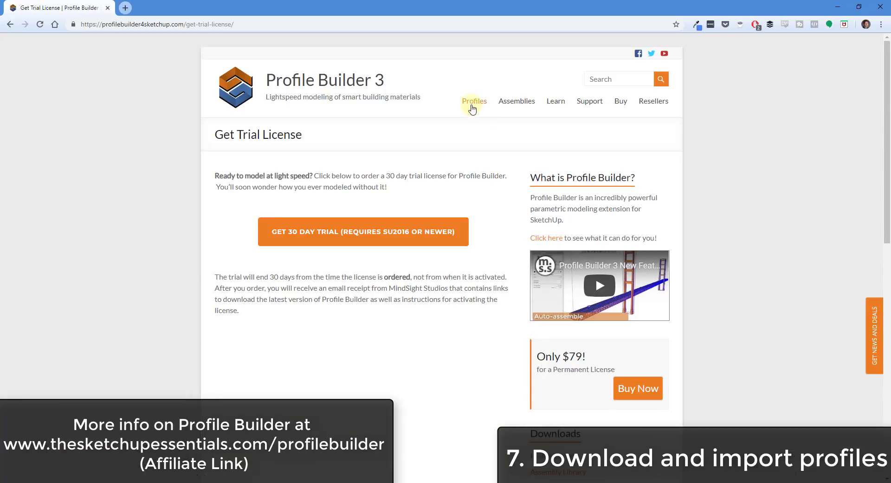
click(471, 106)
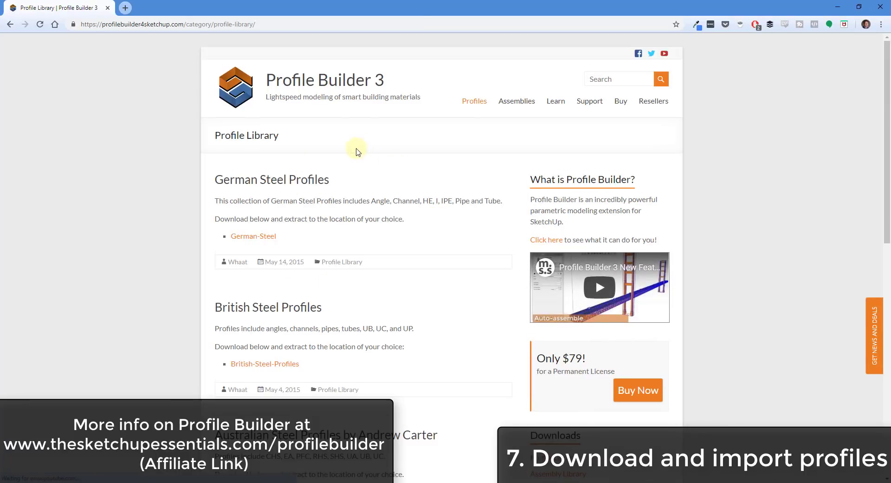
scroll(284, 155, down, 10)
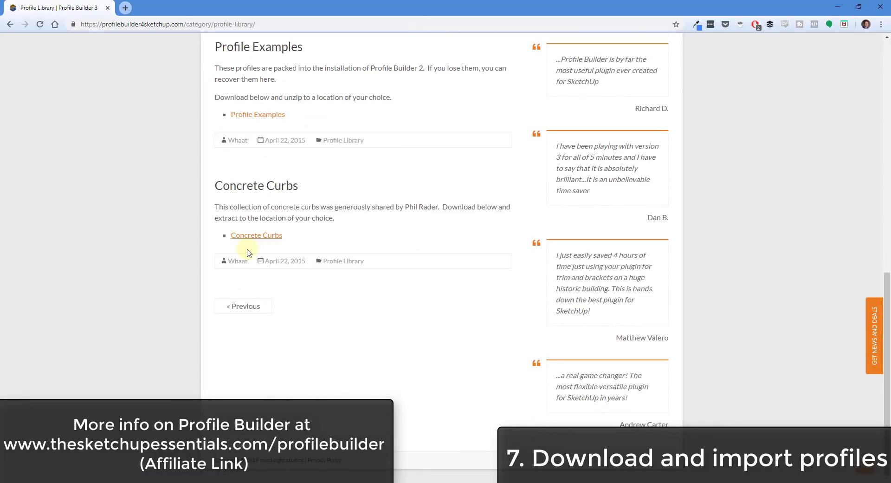
click(244, 307)
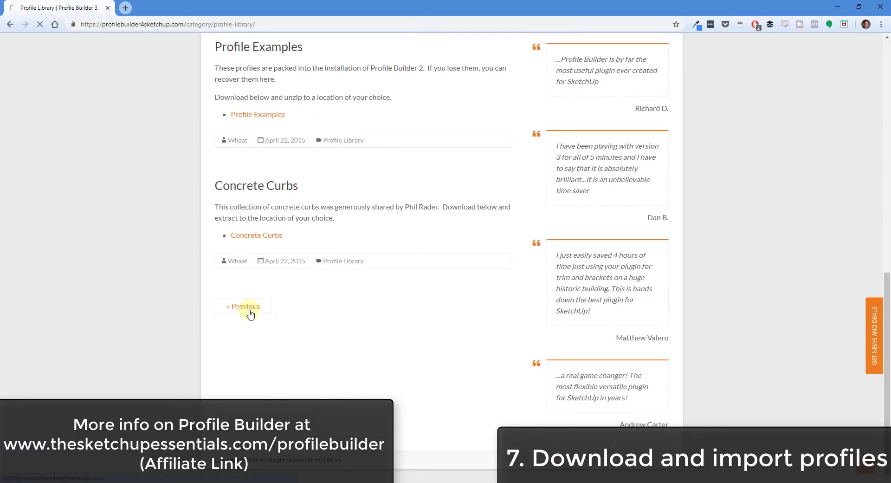
scroll(394, 293, down, 1)
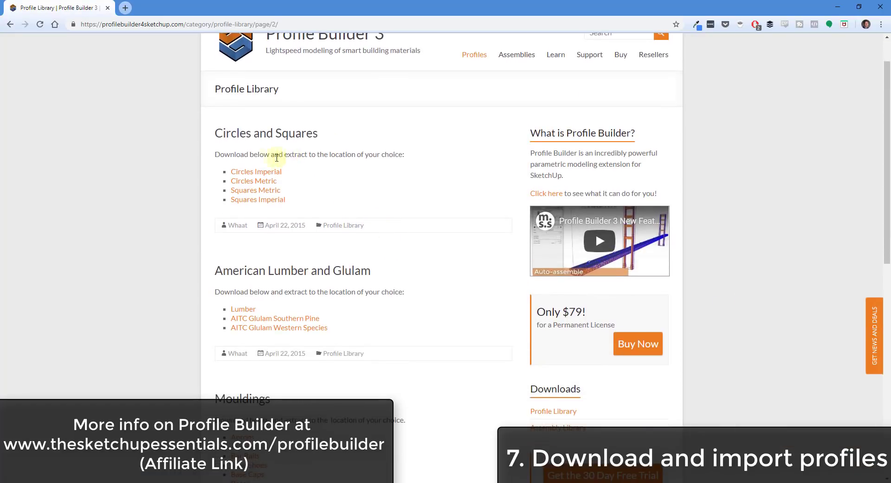
scroll(253, 182, down, 7)
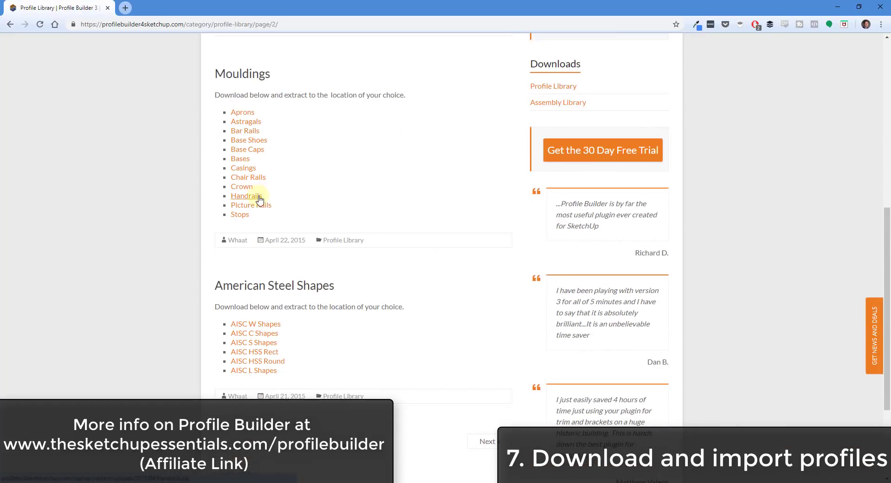
click(250, 338)
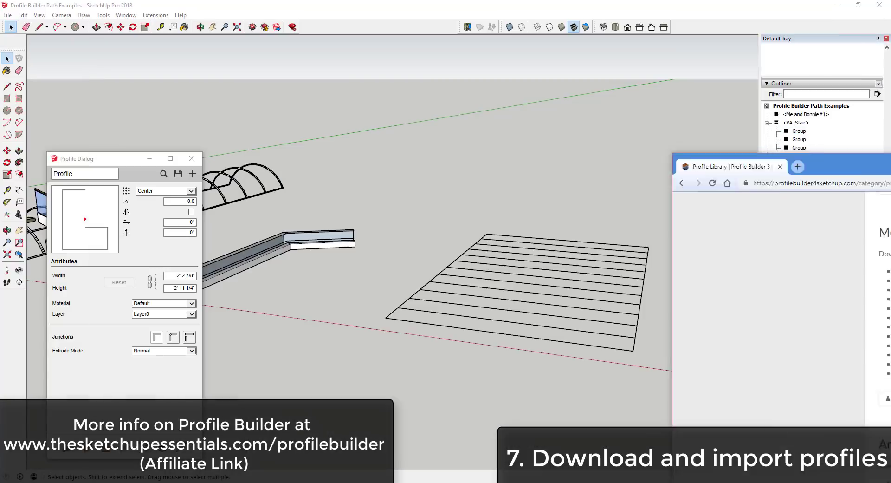
- Back in SketchUp, load the AISC-W-Shapes folder from Profile Builder Profiles as the profile library and browse its shapes
click(163, 175)
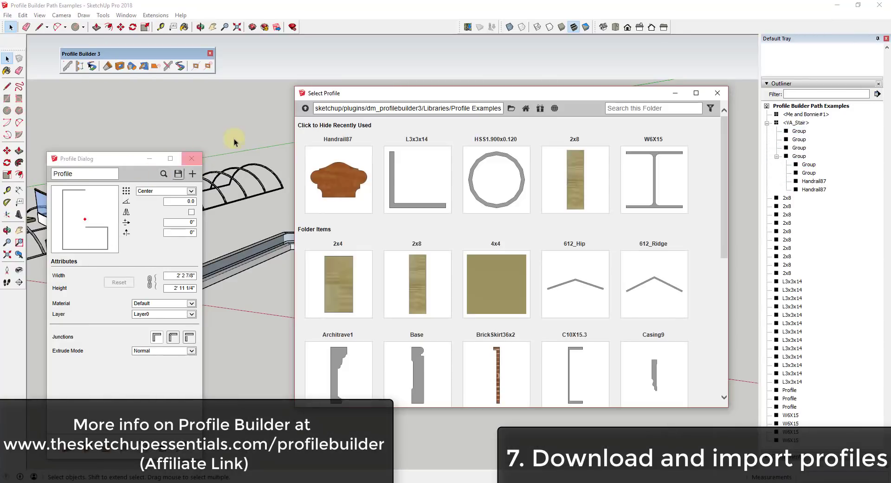
click(511, 109)
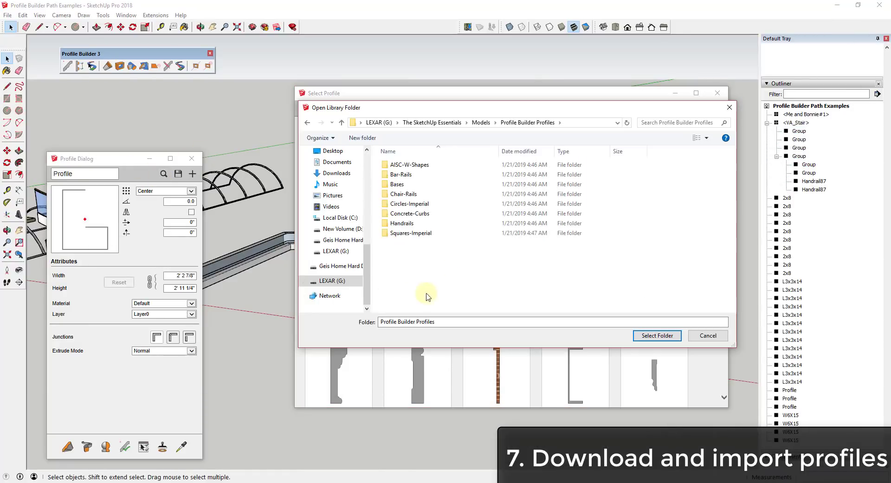
double_click(394, 162)
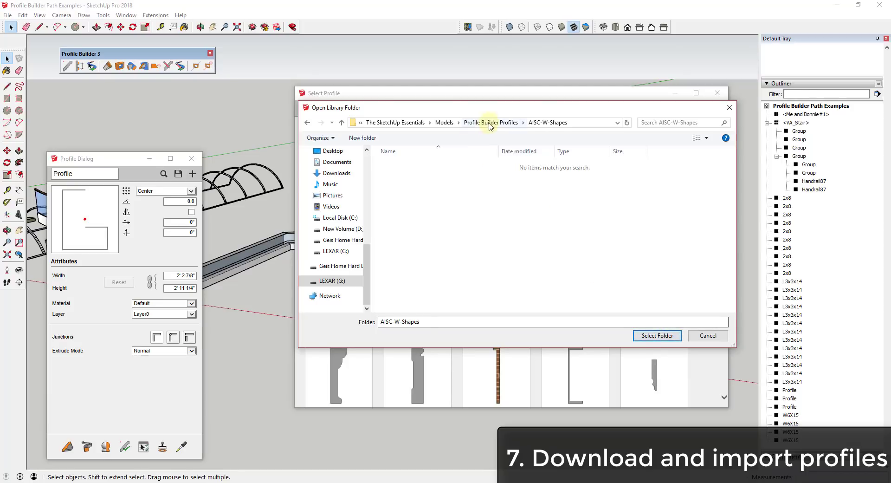
click(663, 342)
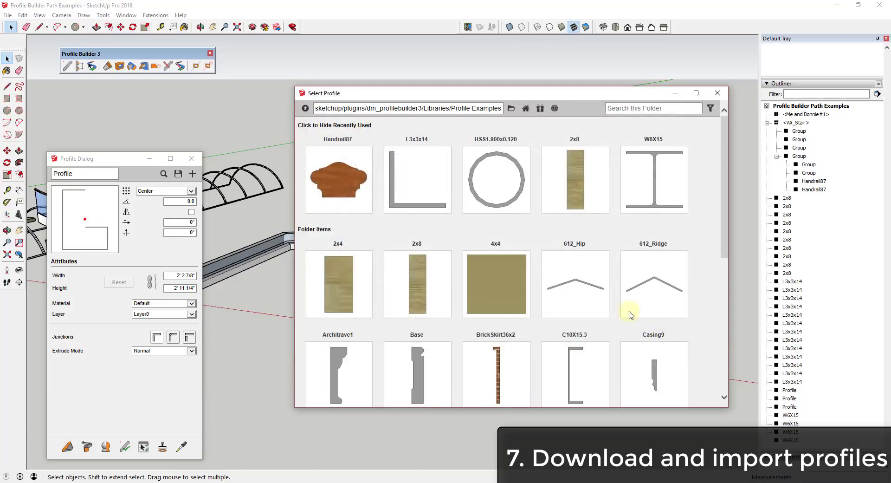
scroll(531, 308, down, 6)
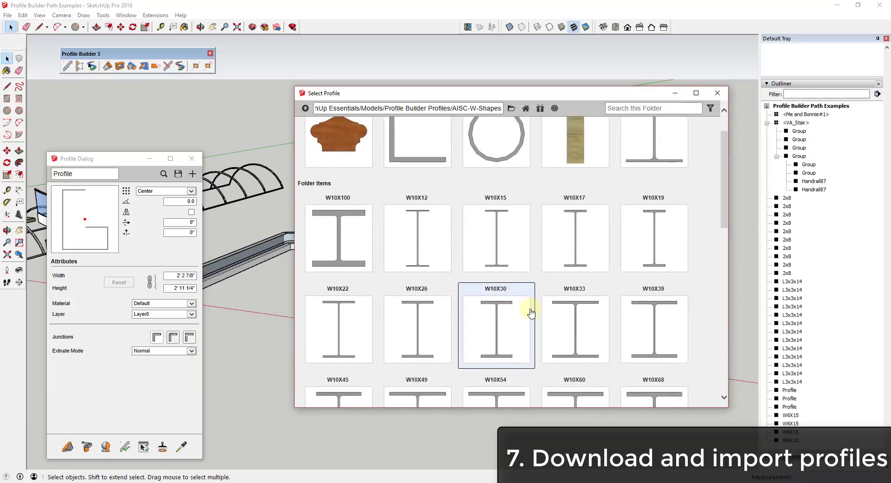
scroll(578, 277, down, 5)
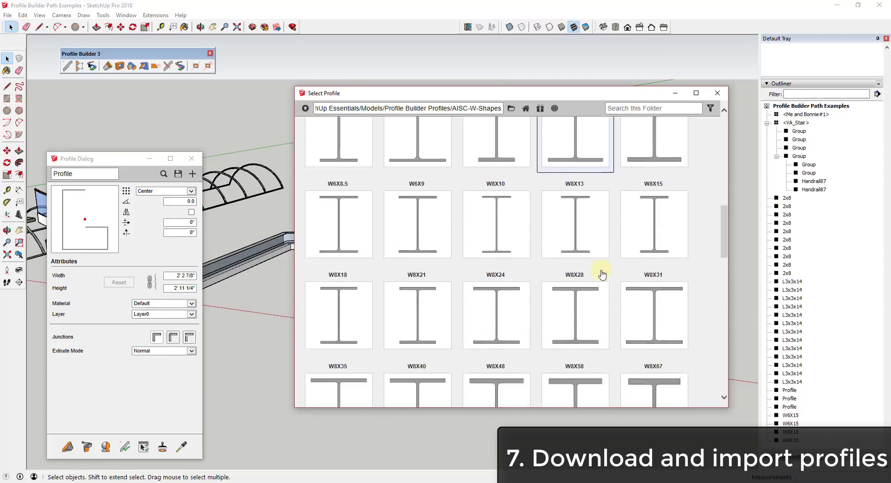
scroll(580, 263, down, 2)
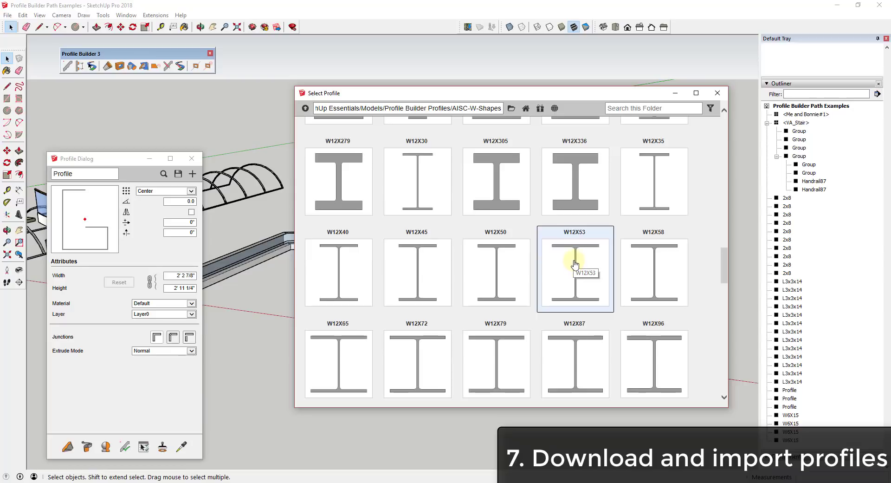
- Choose the W12X53 profile and build it along all lines of the rectangular framing grid
click(577, 264)
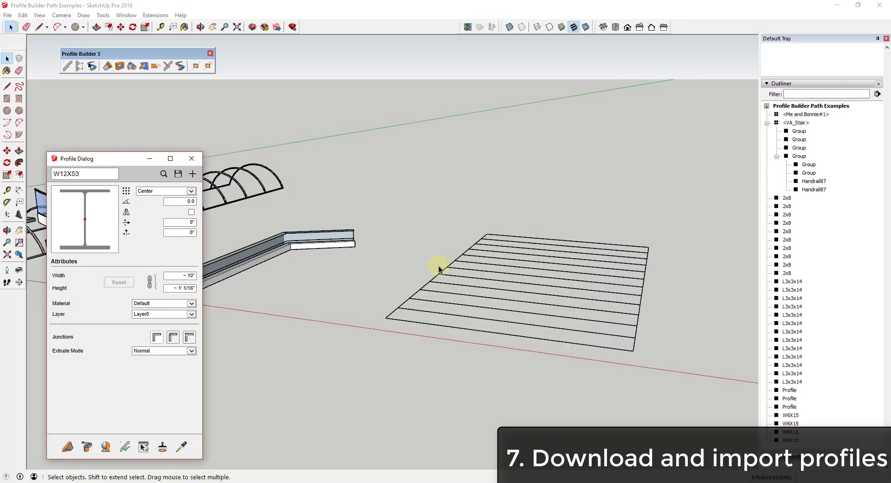
drag(383, 221, 683, 390)
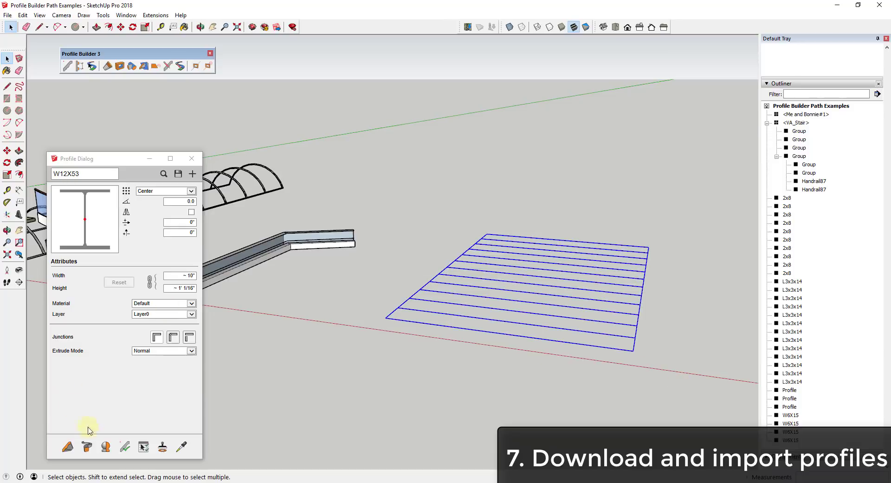
click(87, 447)
scroll(612, 346, up, 2)
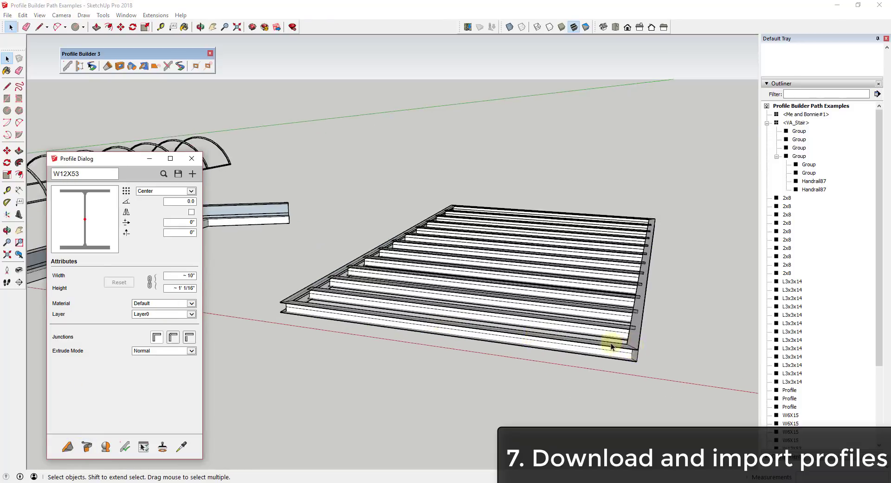
middle_drag(612, 346, 593, 303)
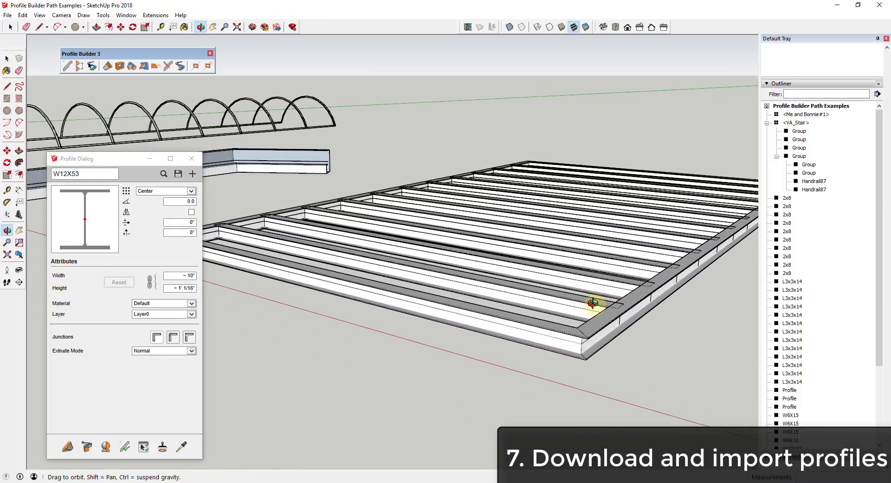
scroll(593, 303, down, 4)
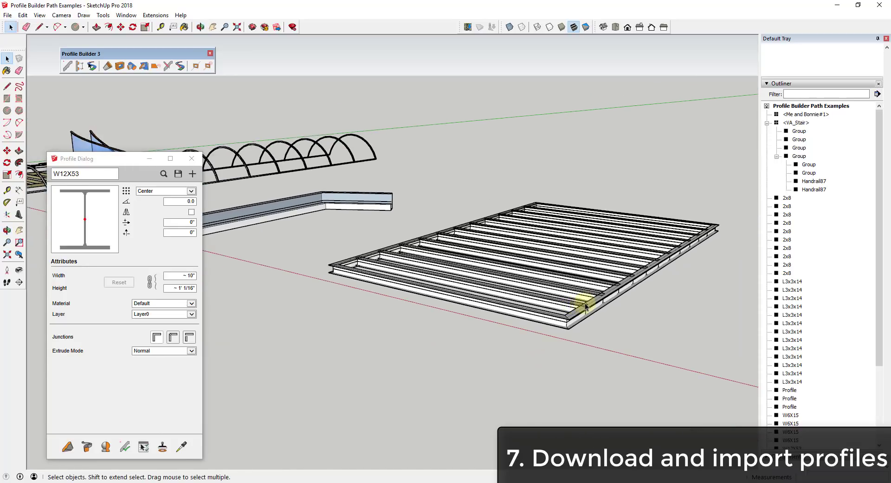
middle_drag(595, 304, 682, 304)
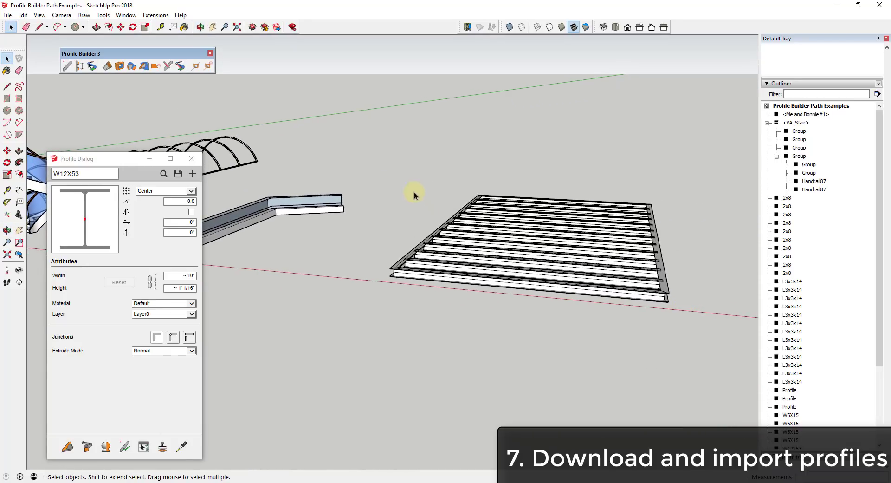
- Select all the W12X53 beams in the grid and turn on the X-ray face style
drag(376, 156, 738, 353)
middle_drag(657, 299, 598, 292)
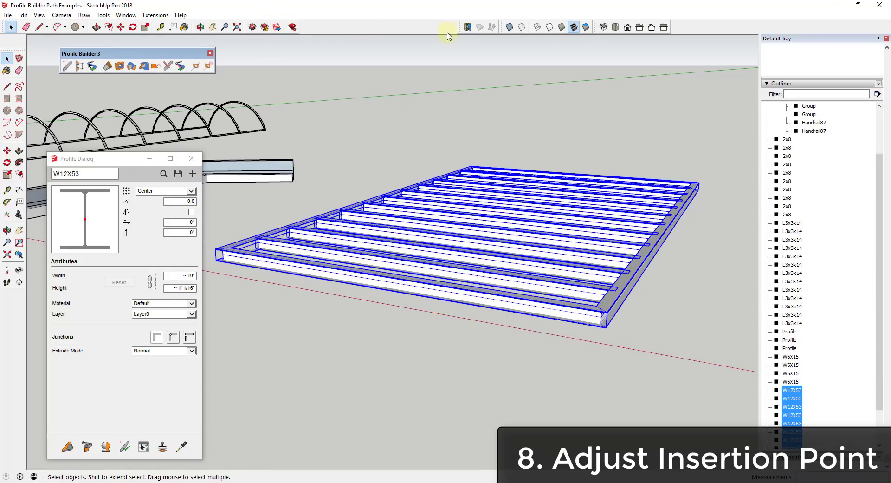
click(510, 27)
scroll(612, 294, up, 5)
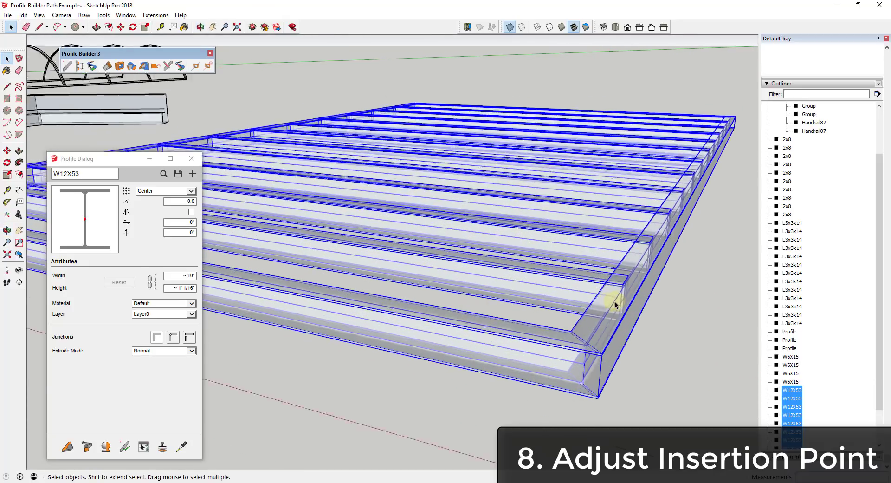
scroll(615, 302, up, 2)
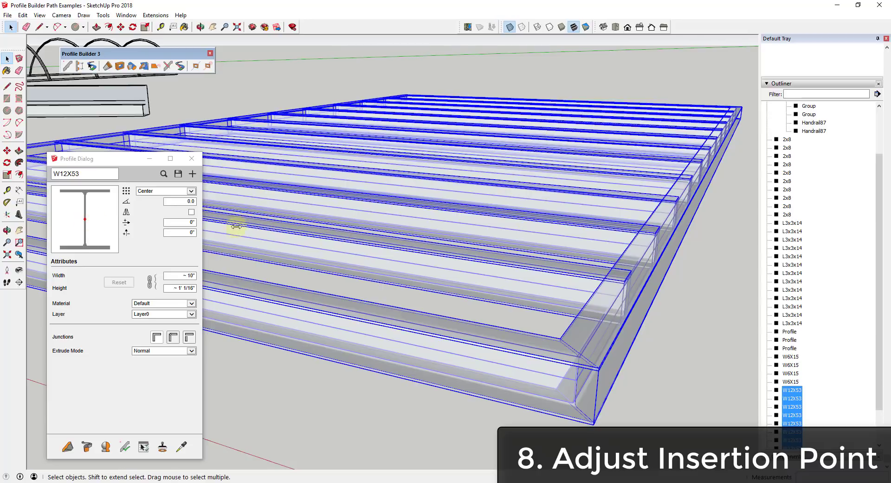
scroll(619, 207, down, 6)
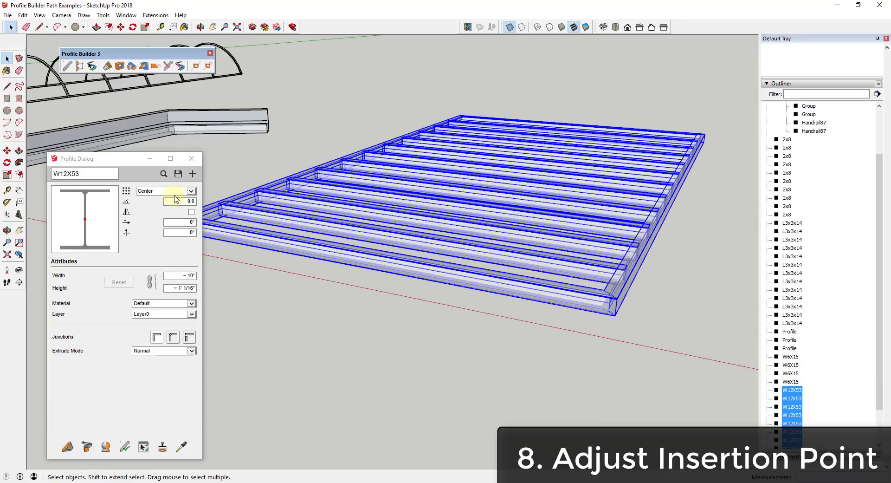
- Set the placement point to Top-Middle, apply it to the selected W12X53 beams and inspect the frame corner against the path lines
click(175, 191)
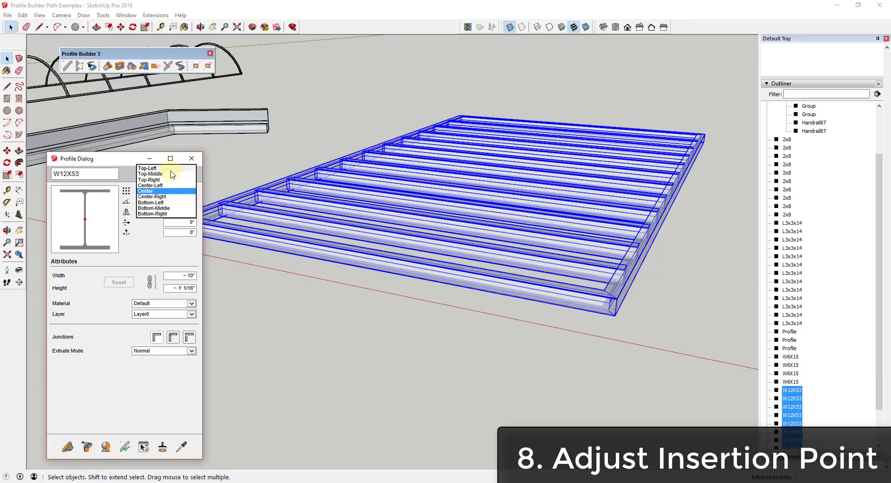
click(160, 173)
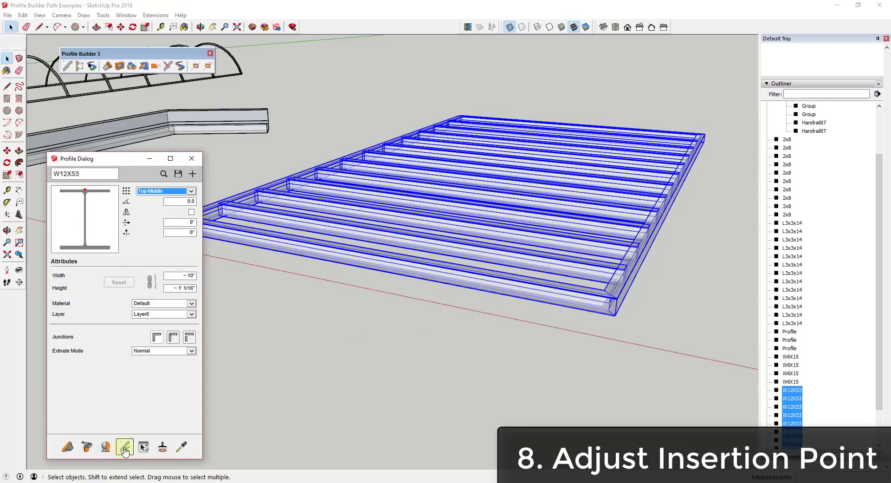
click(124, 447)
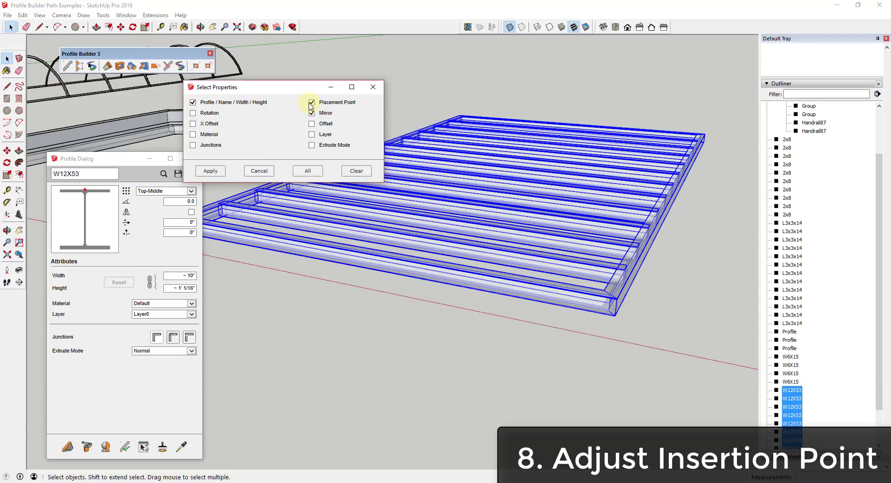
click(215, 170)
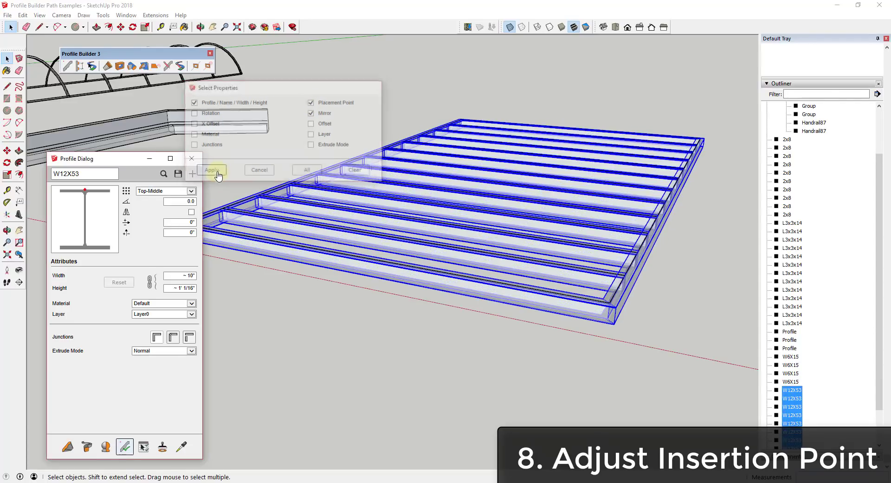
scroll(601, 254, up, 4)
middle_drag(601, 254, 611, 231)
scroll(603, 277, up, 2)
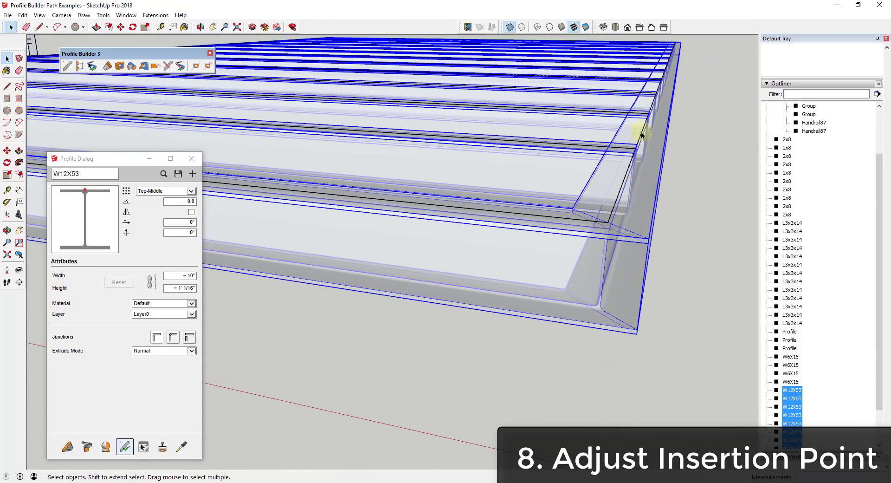
click(608, 225)
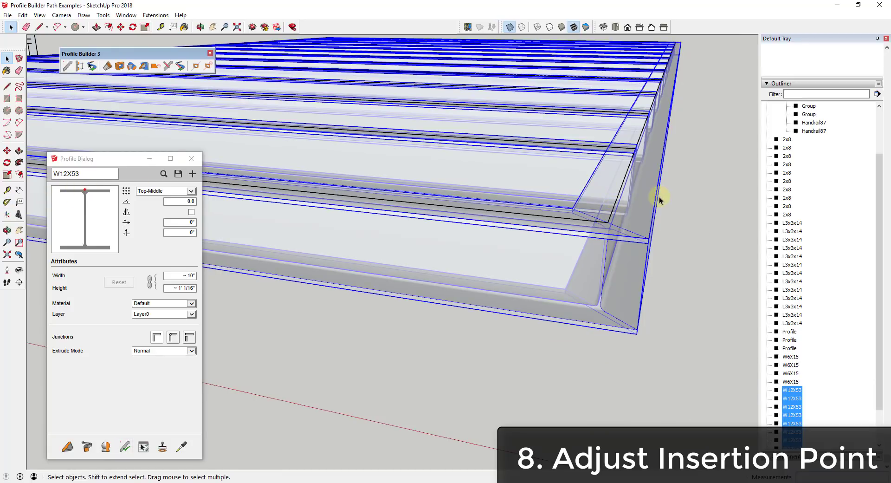
middle_drag(659, 197, 626, 181)
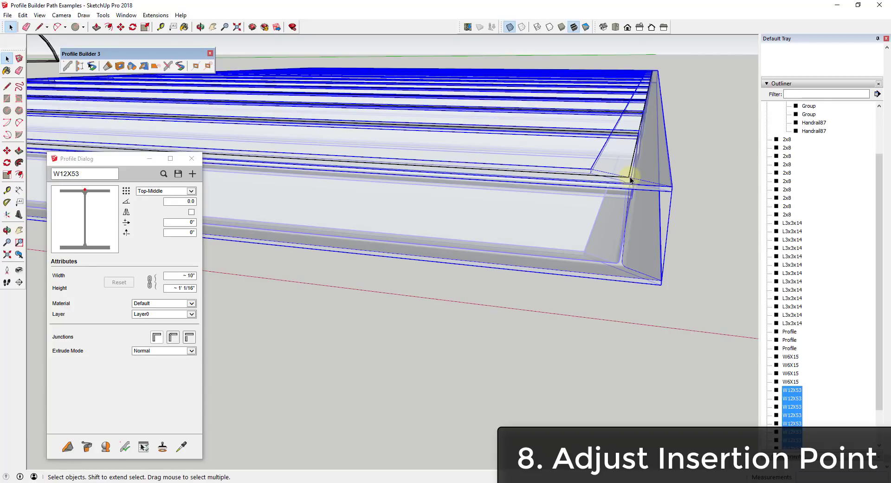
scroll(629, 181, down, 3)
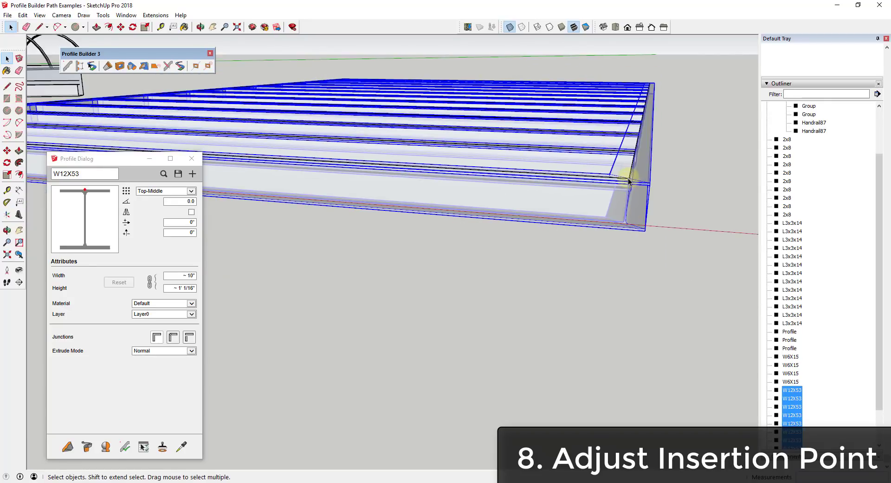
- Set the placement point to Bottom-Middle, apply it to the selected beams and inspect the frame from below
click(191, 191)
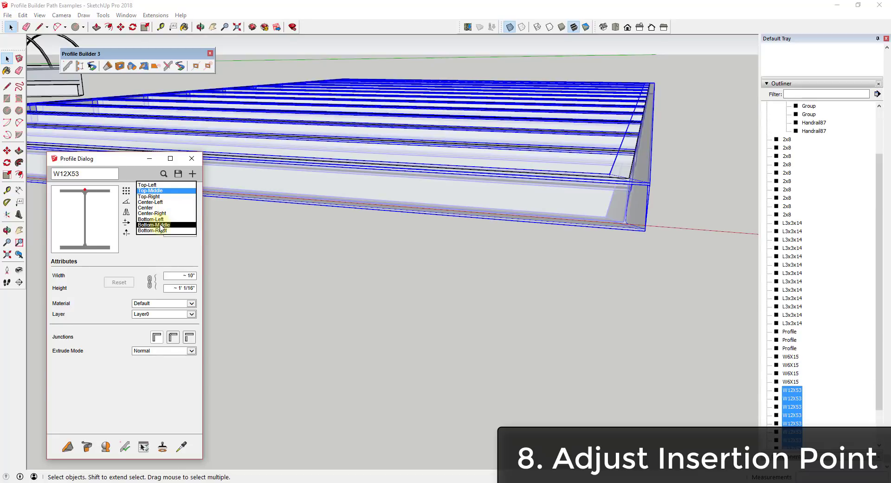
click(160, 224)
click(126, 448)
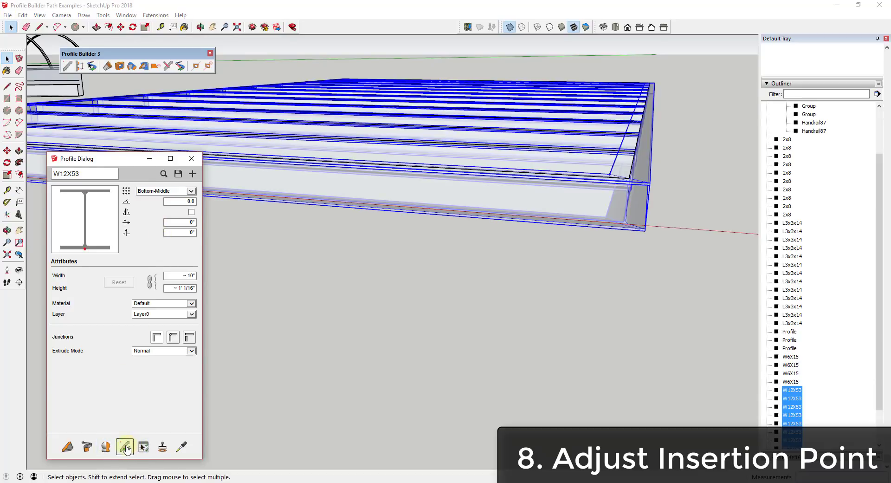
click(207, 171)
middle_drag(570, 178, 601, 90)
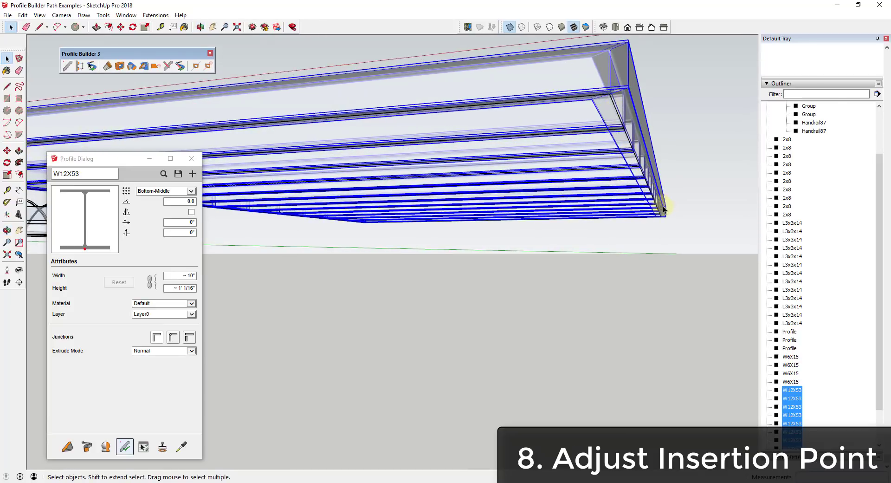
middle_drag(676, 207, 622, 269)
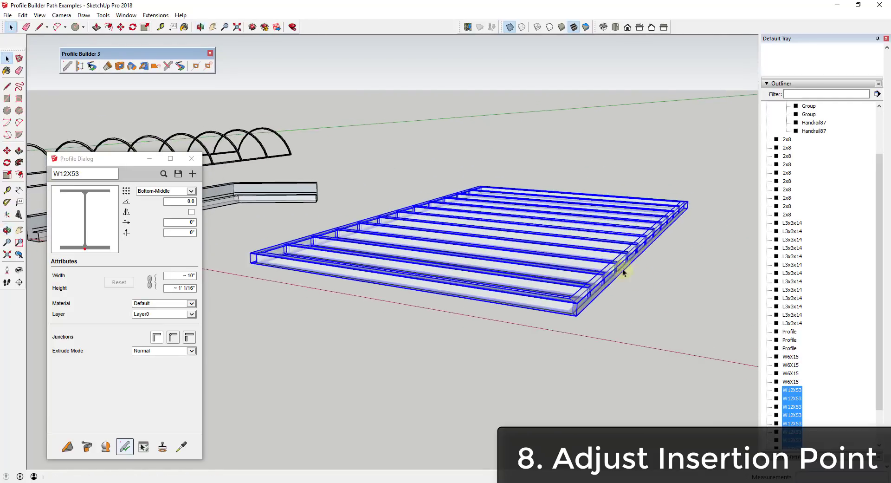